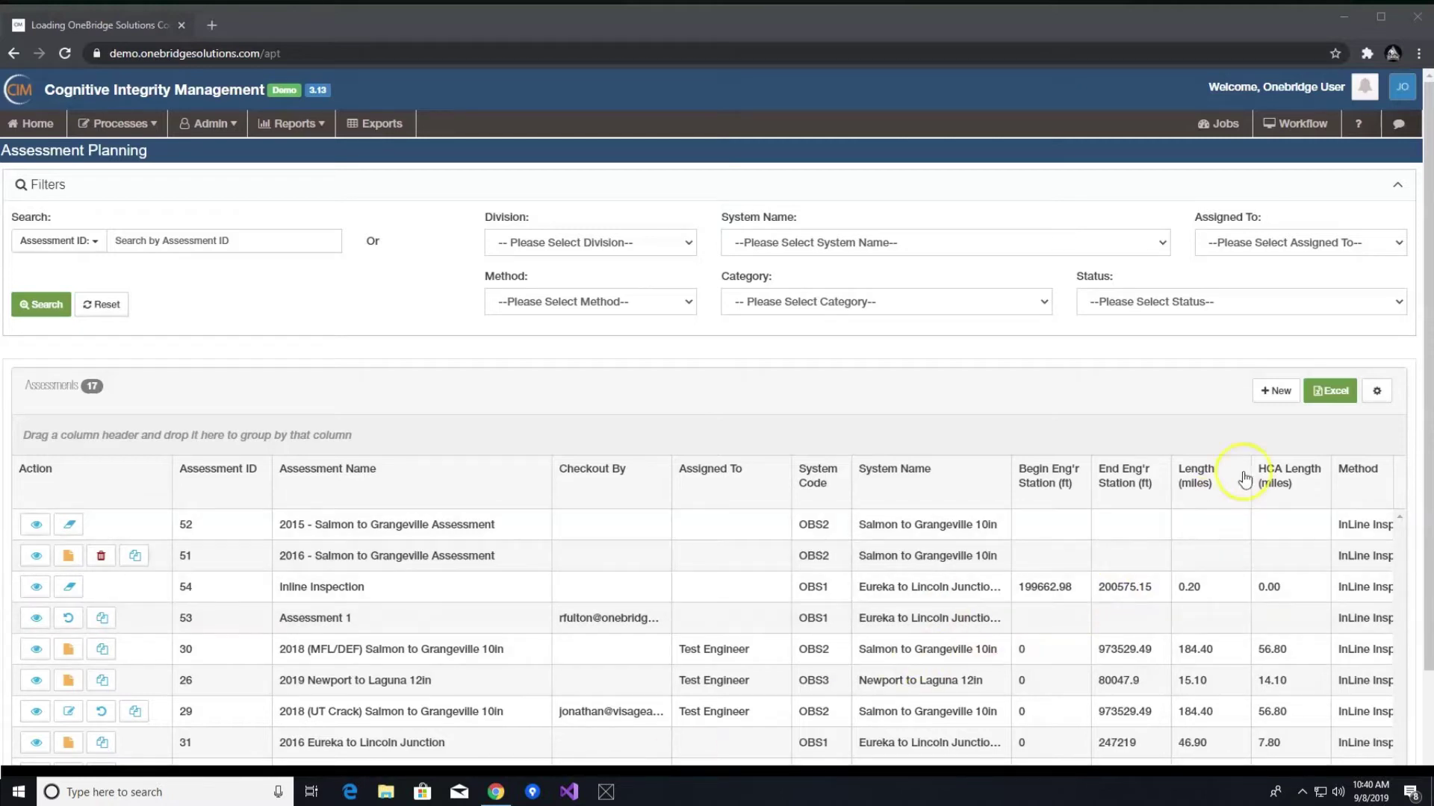
# Create a new assessment plan with System set to Eureka to Lincoln Junction 8in
pyautogui.click(1280, 404)
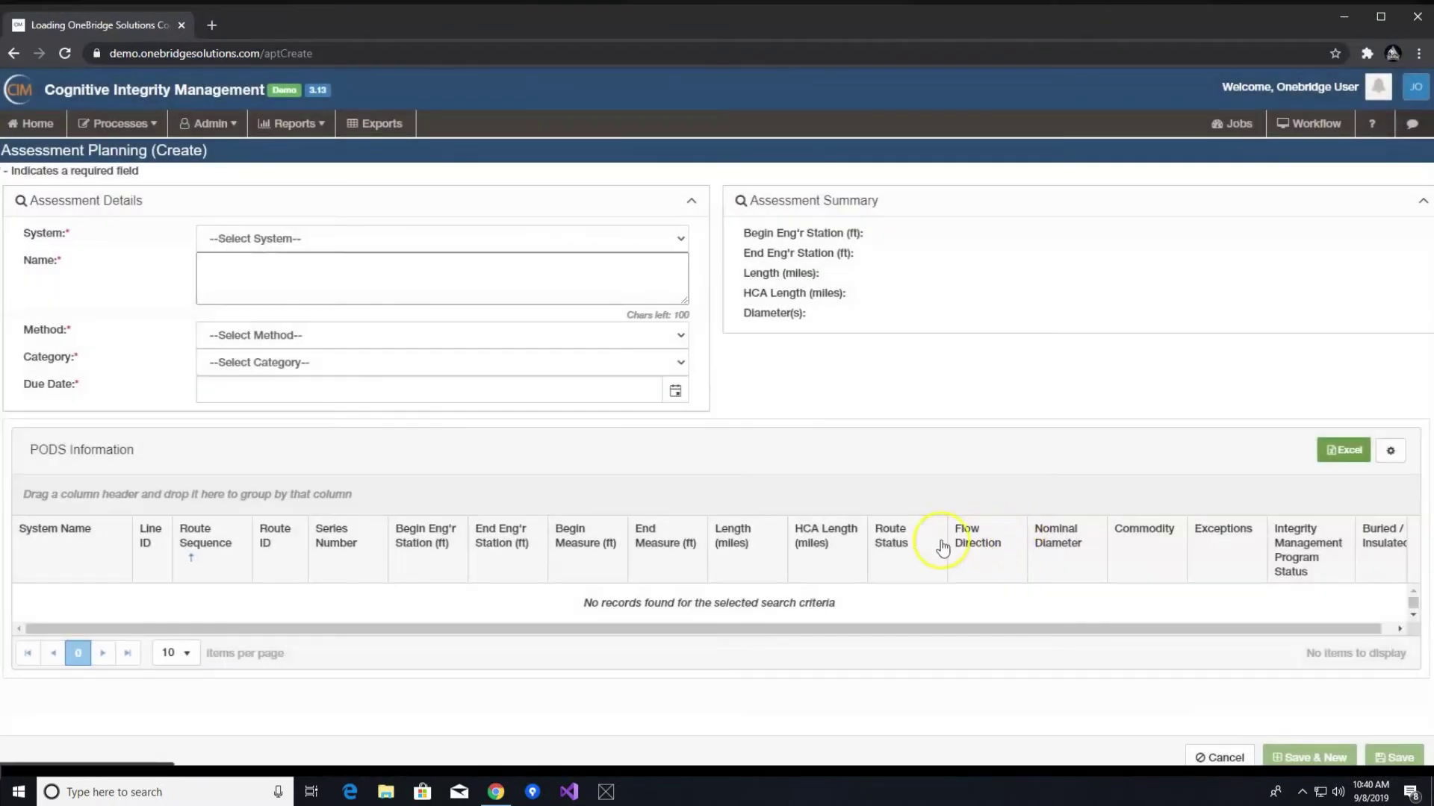
pyautogui.click(681, 238)
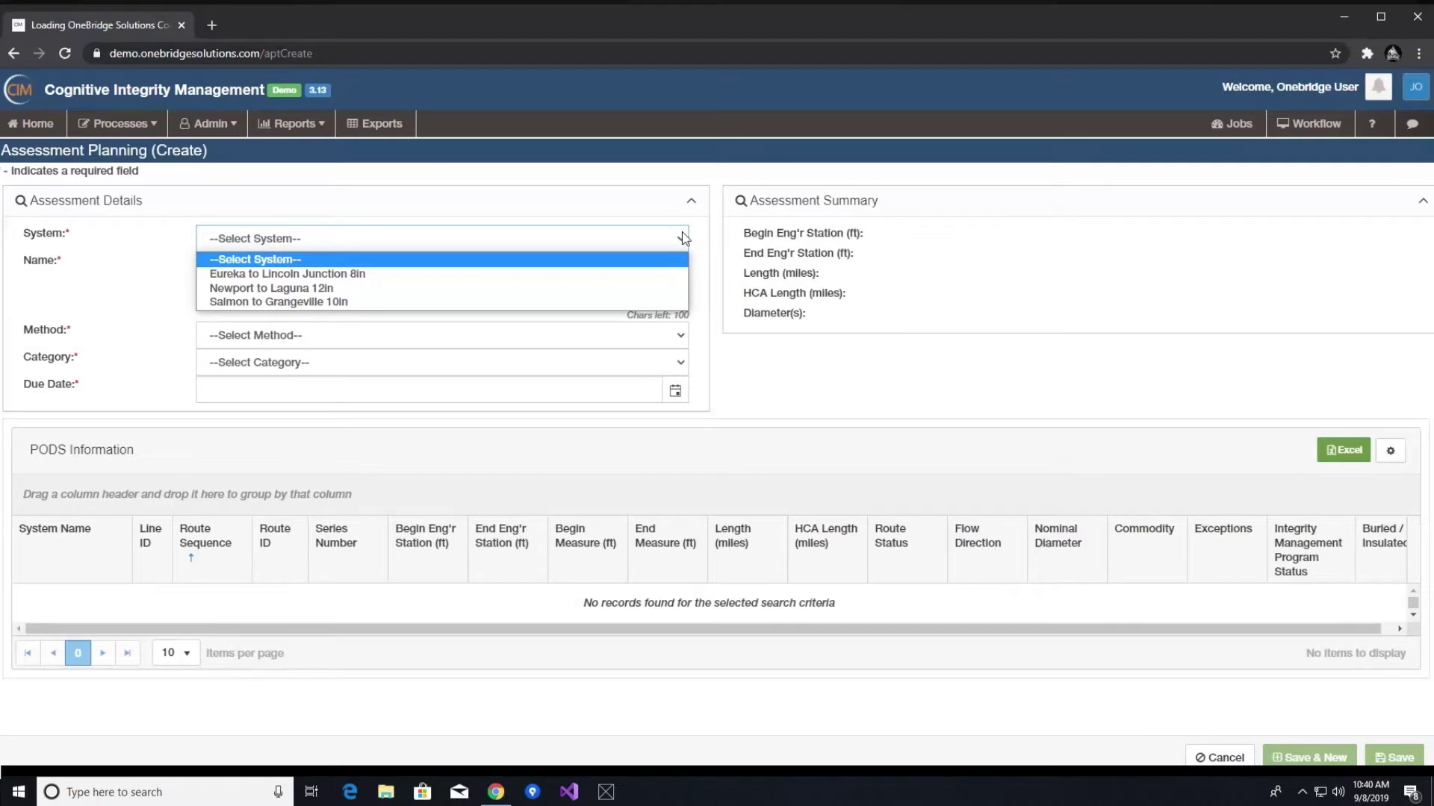
pyautogui.click(661, 273)
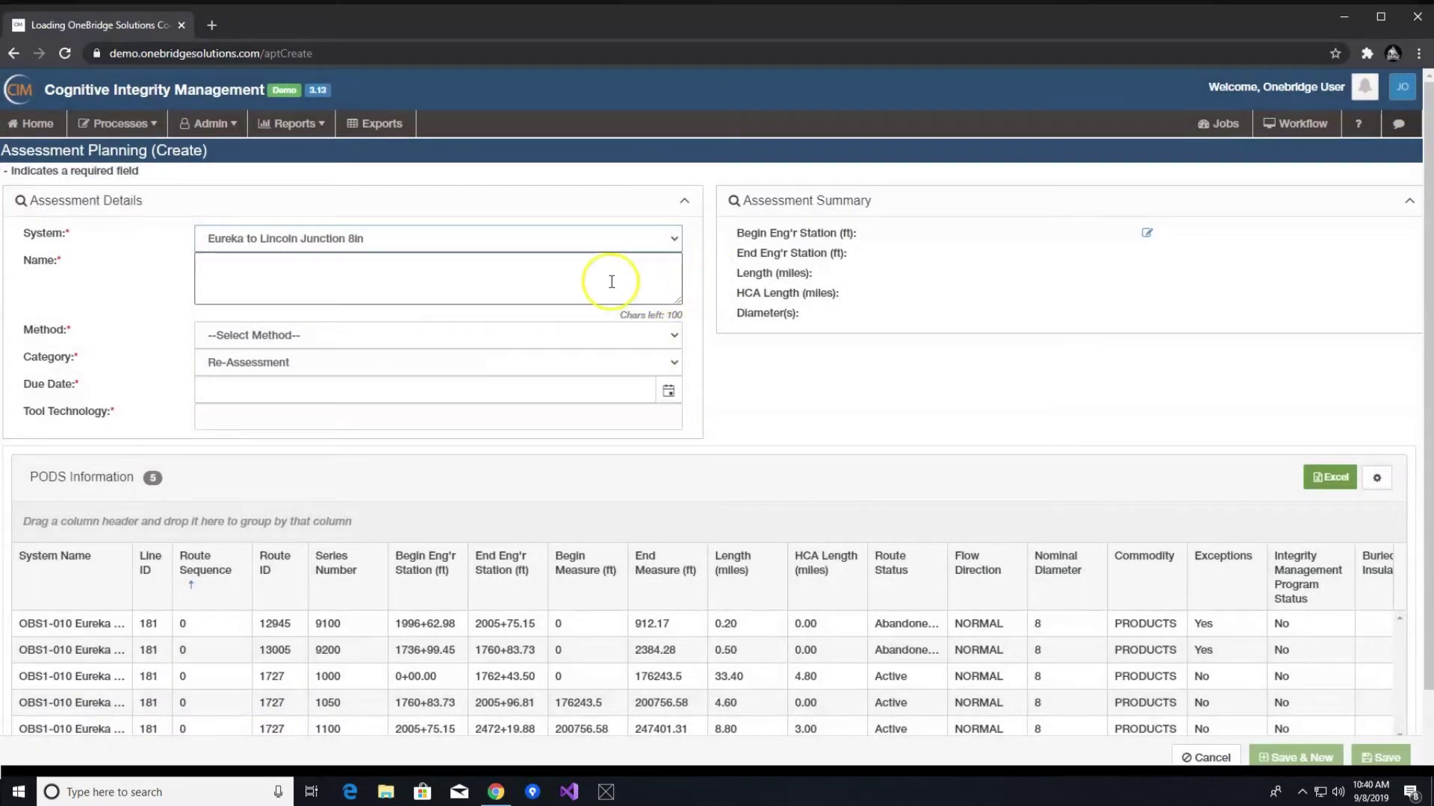
pyautogui.click(611, 282)
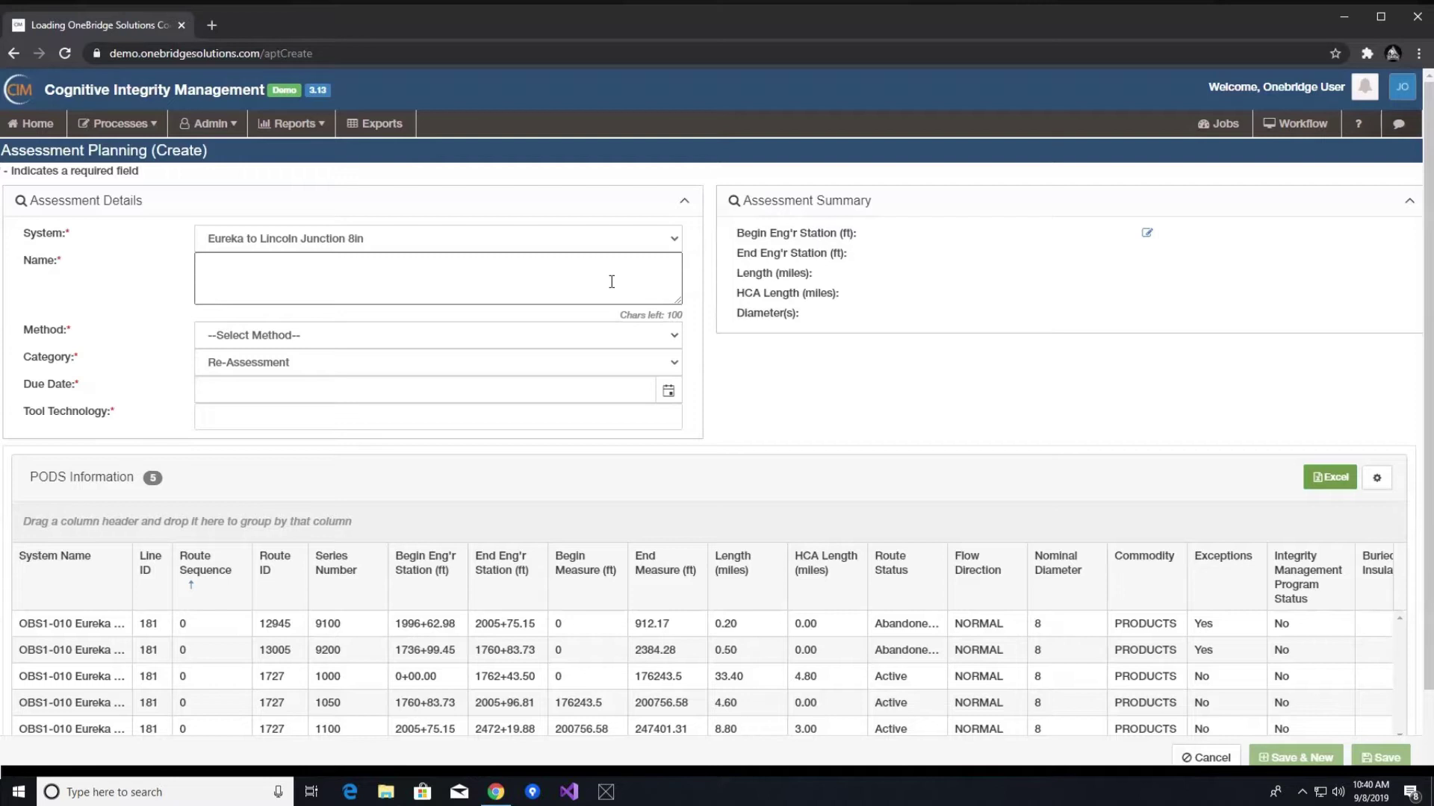
# Name the assessment 'Assessment', with Method InLine Inspection and Category Baseline
pyautogui.write('Assessment')
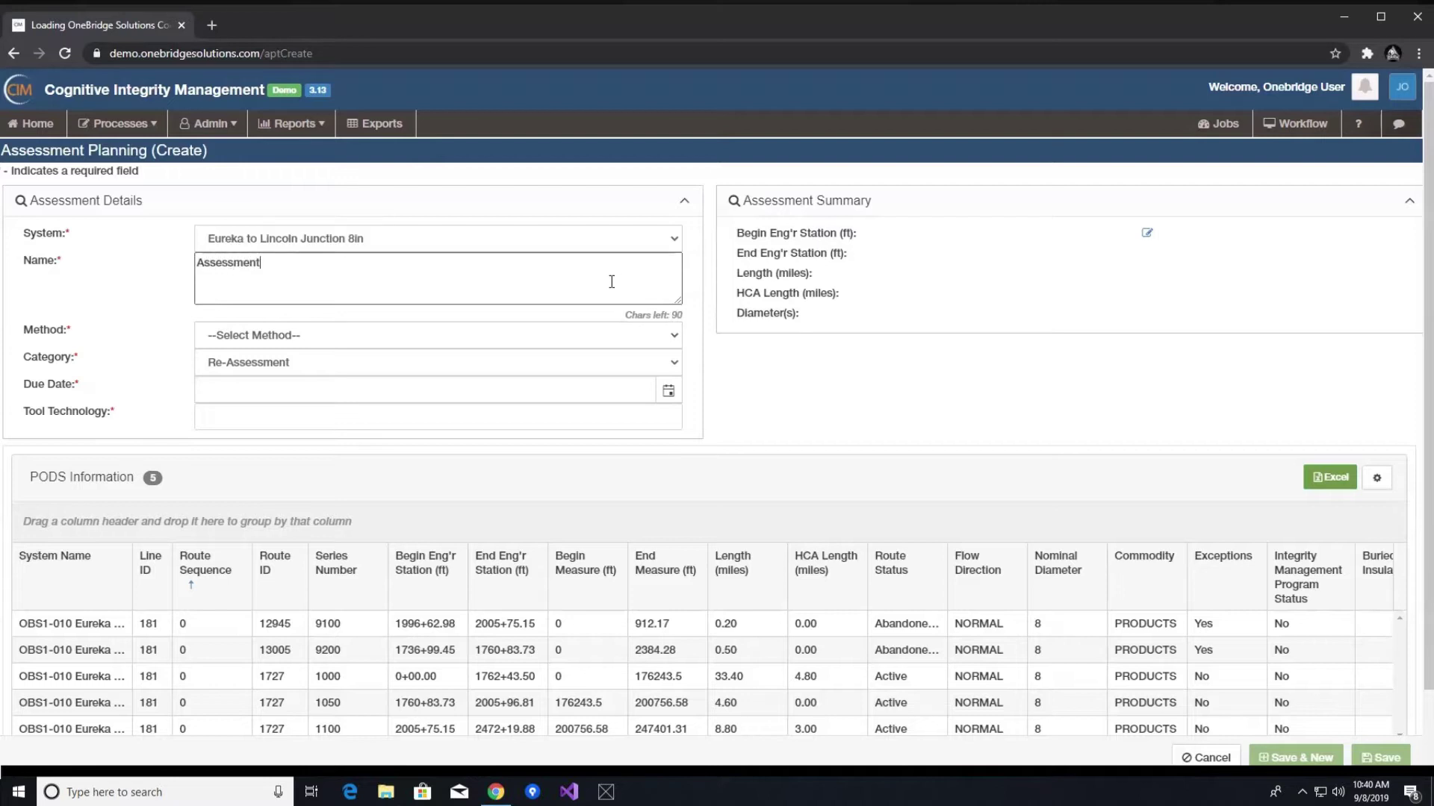
pyautogui.click(663, 337)
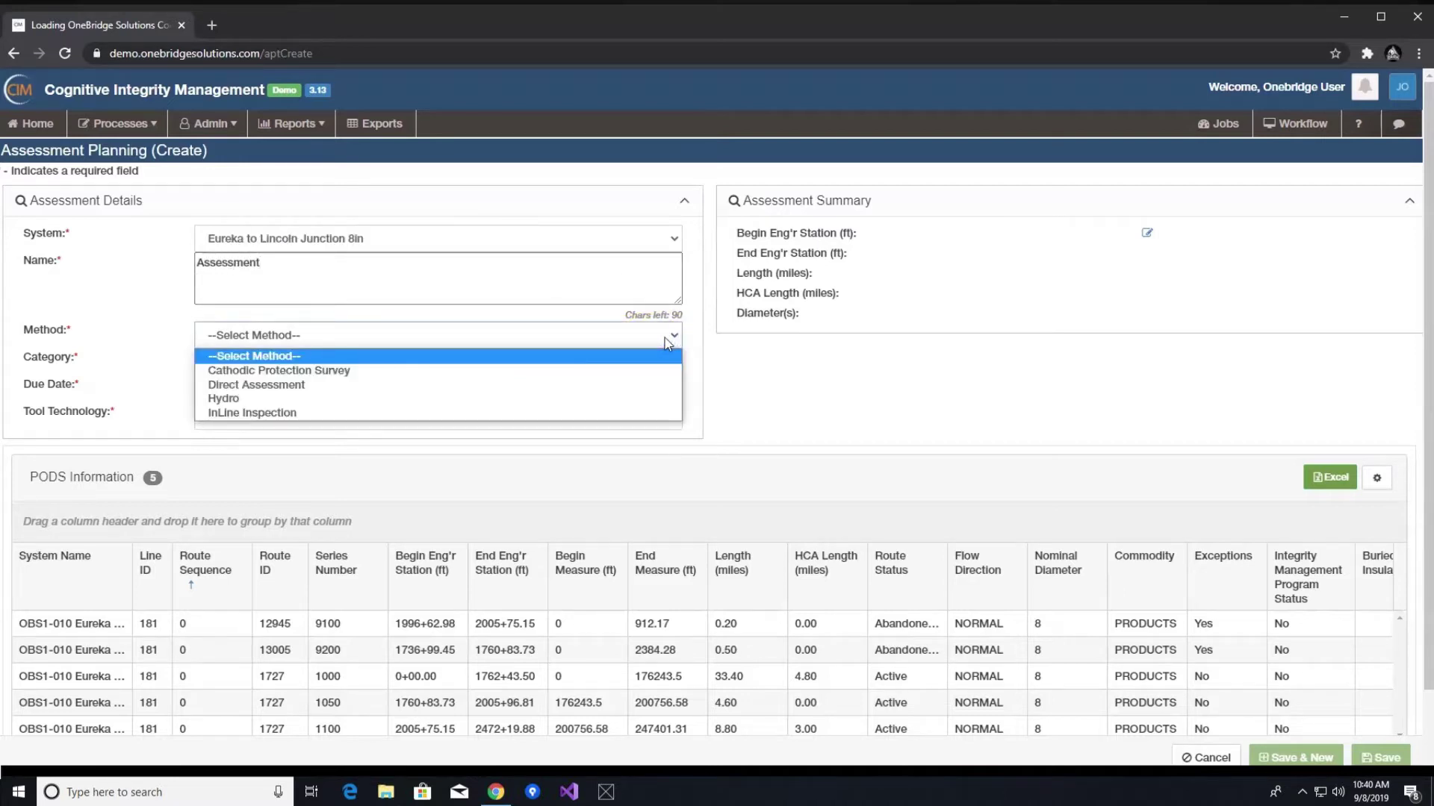
pyautogui.click(644, 413)
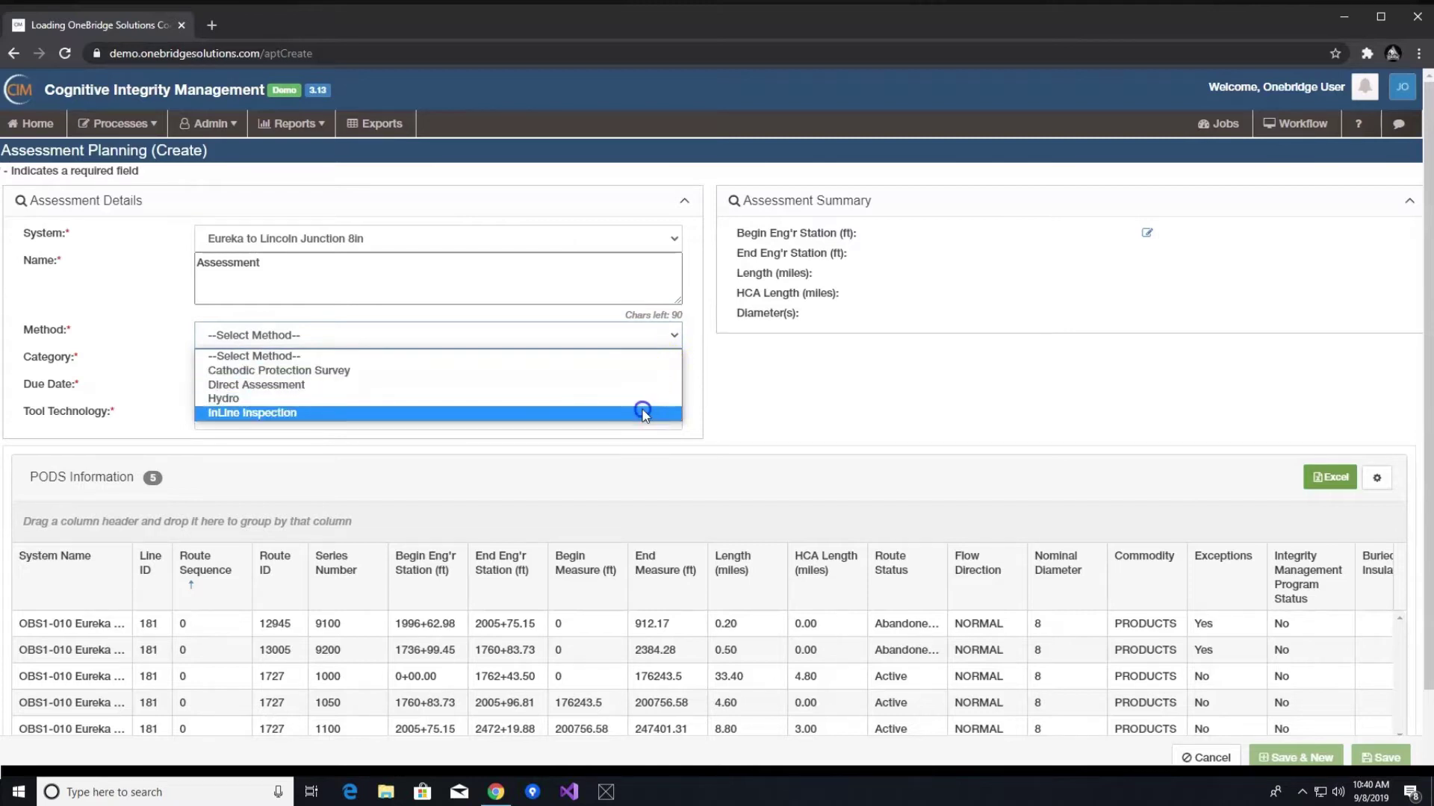
pyautogui.click(670, 364)
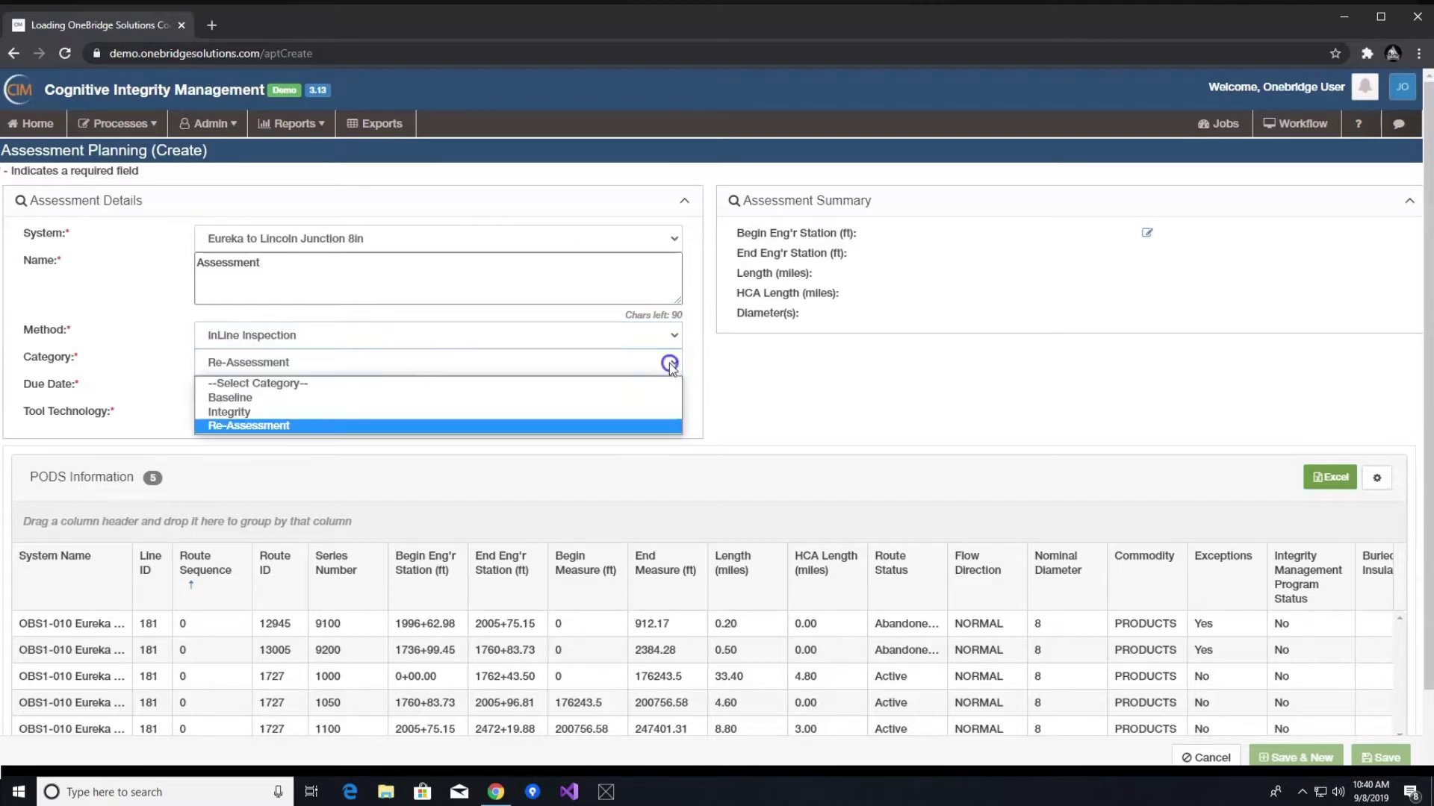
pyautogui.click(637, 413)
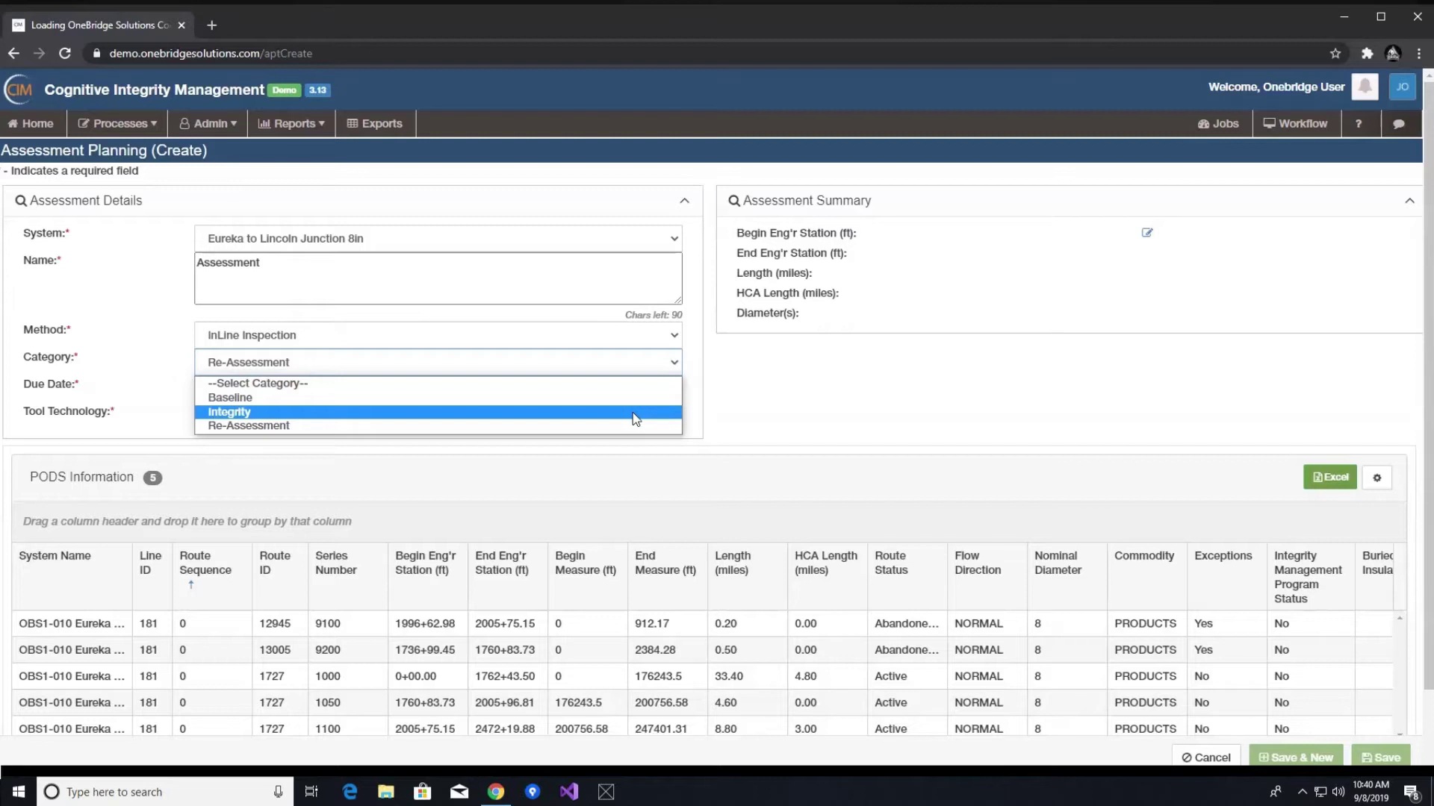
pyautogui.click(631, 404)
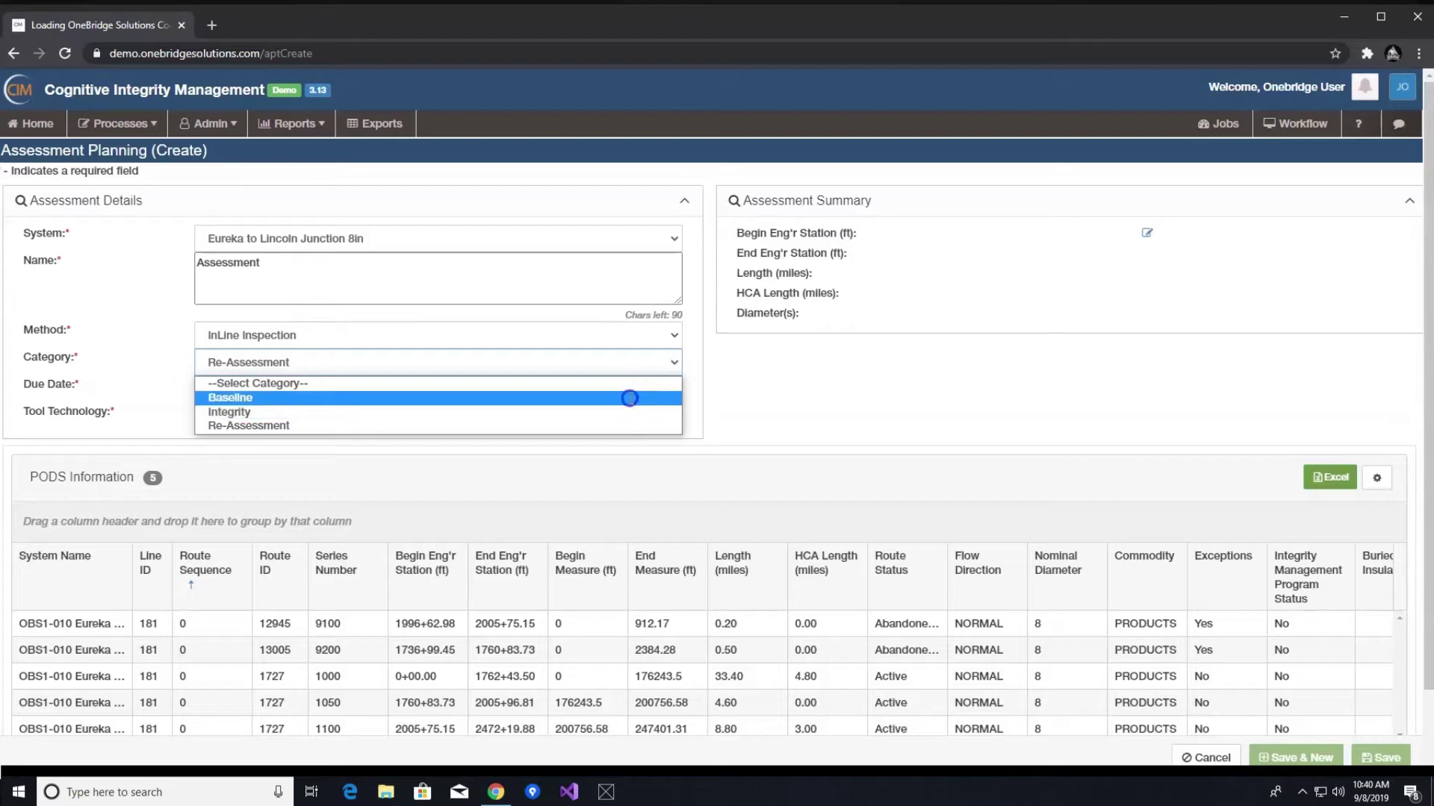
pyautogui.click(668, 393)
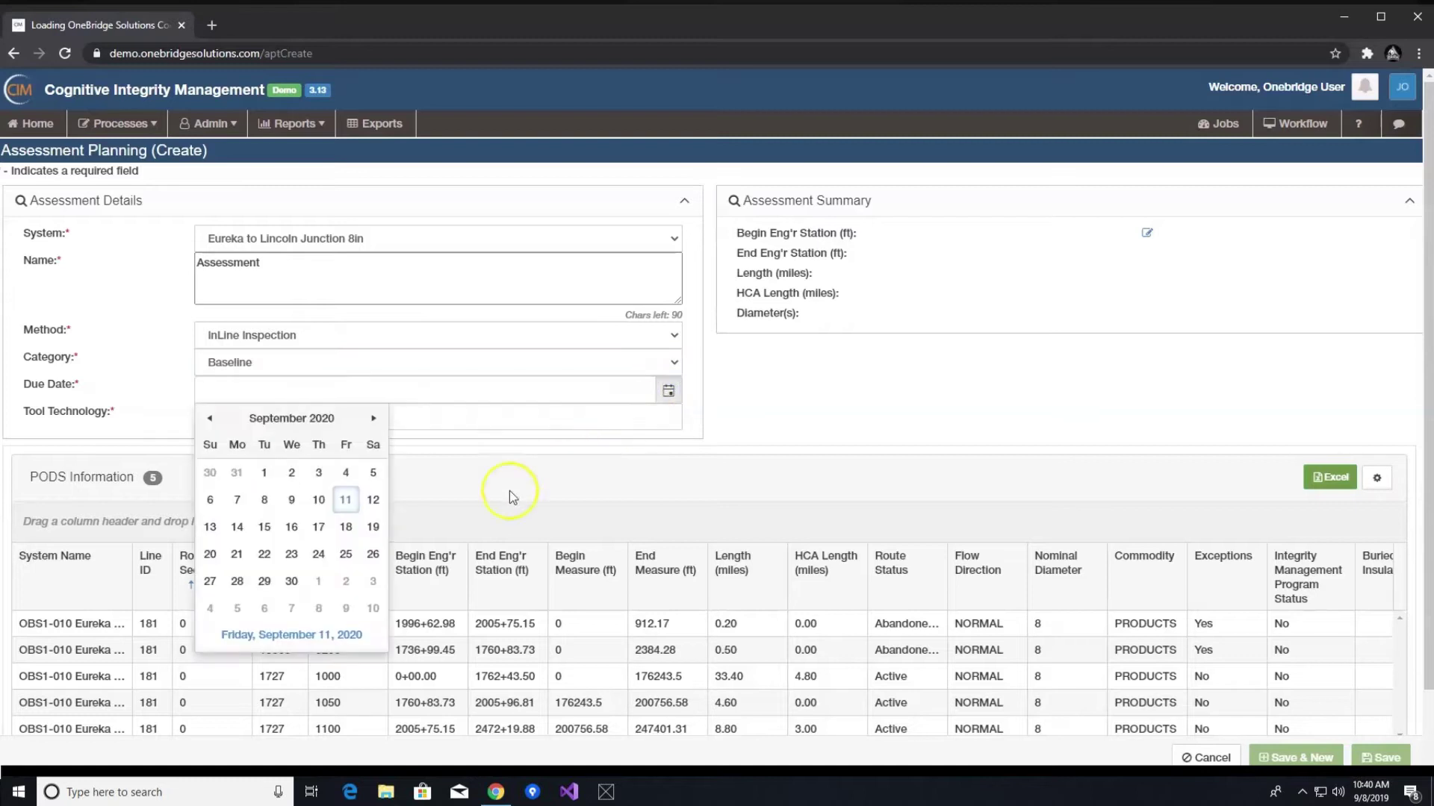
# Set the due date to 09/25/2020 and the Tool Technology to EMAT only
pyautogui.click(346, 555)
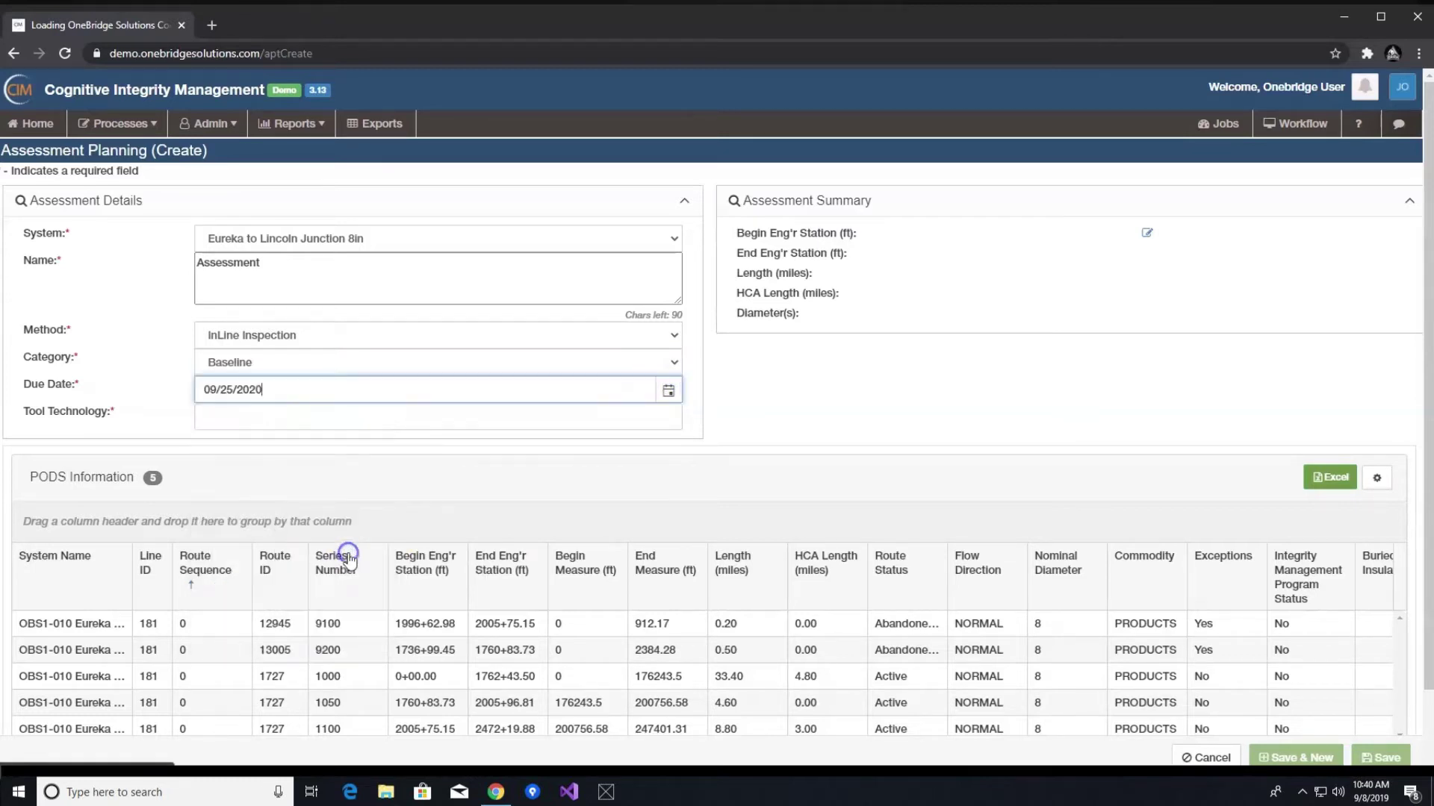
pyautogui.click(369, 416)
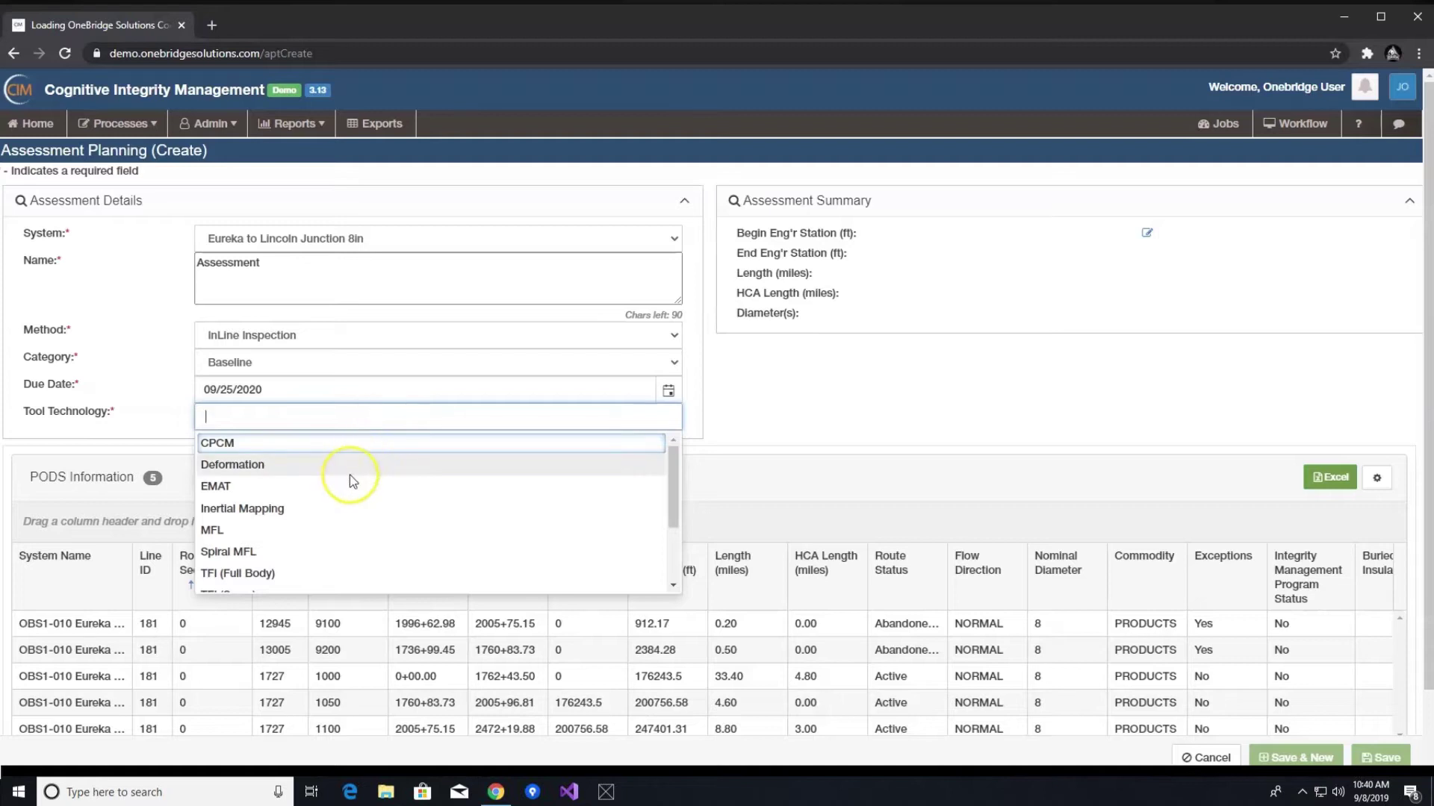
pyautogui.scroll(-2, 353, 481)
pyautogui.scroll(3, 352, 482)
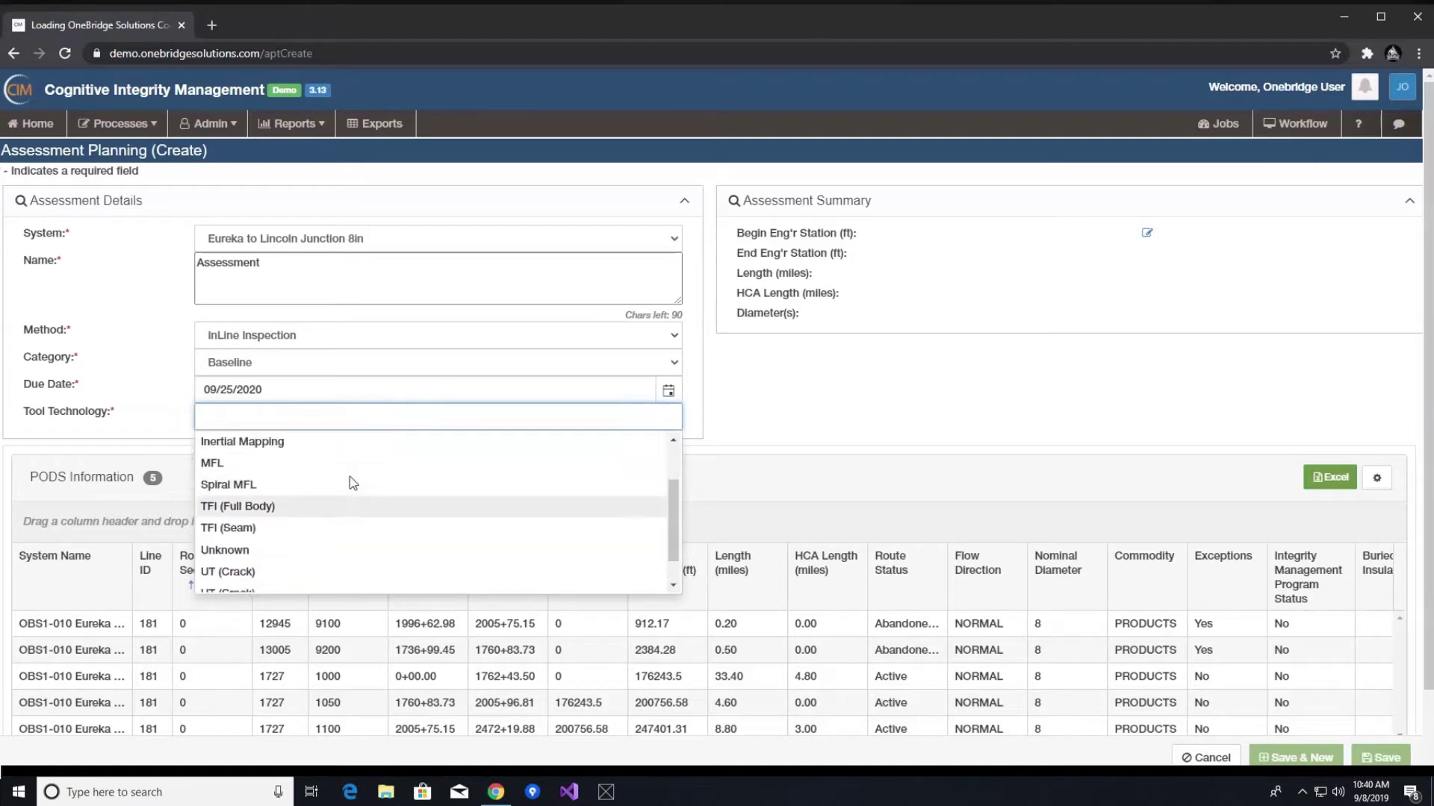
pyautogui.click(327, 484)
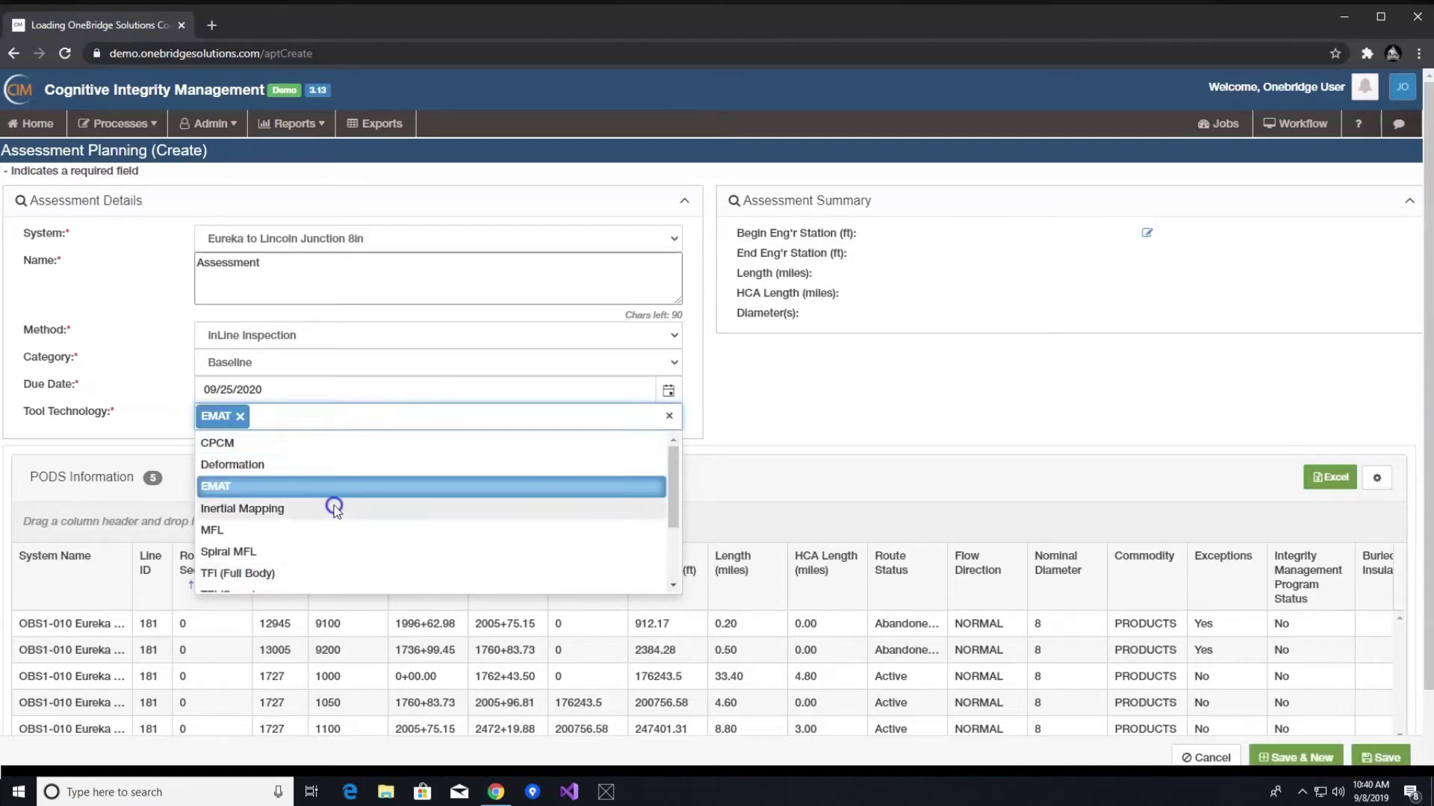
pyautogui.click(334, 509)
pyautogui.click(348, 417)
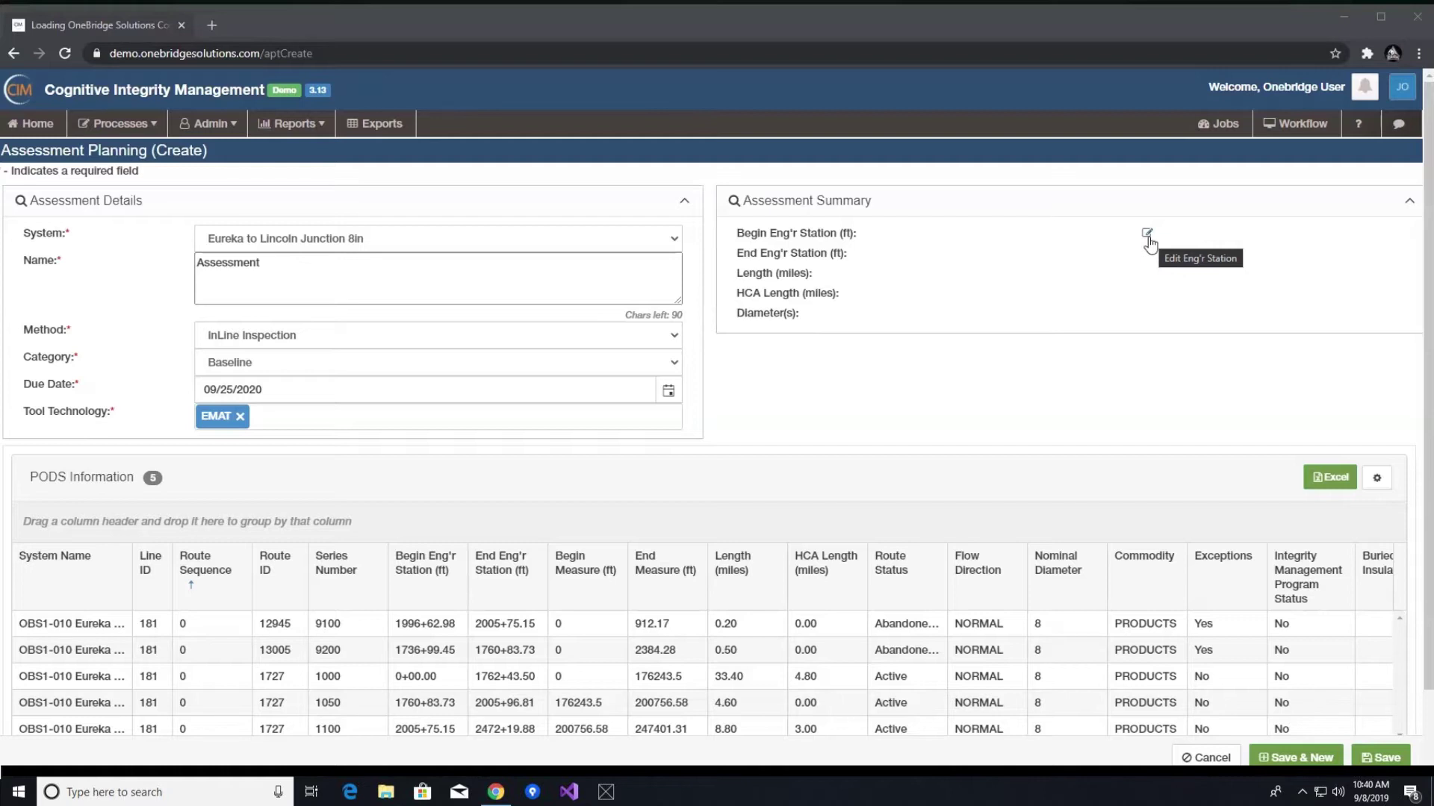
# Enter begin station 199662.98 and select the first matching pipeline segment
pyautogui.click(1147, 235)
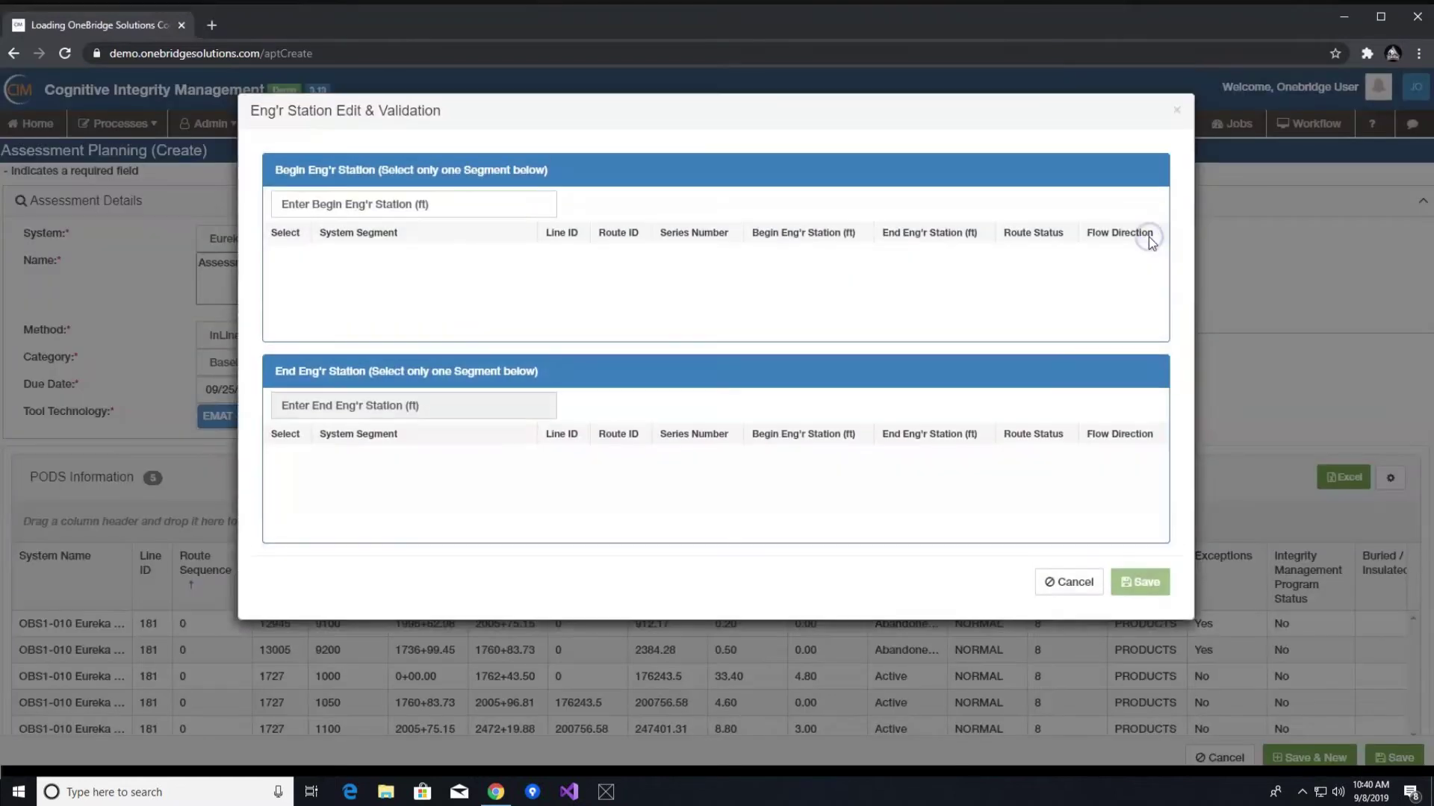
pyautogui.moveTo(946, 116); pyautogui.dragTo(1272, 123)
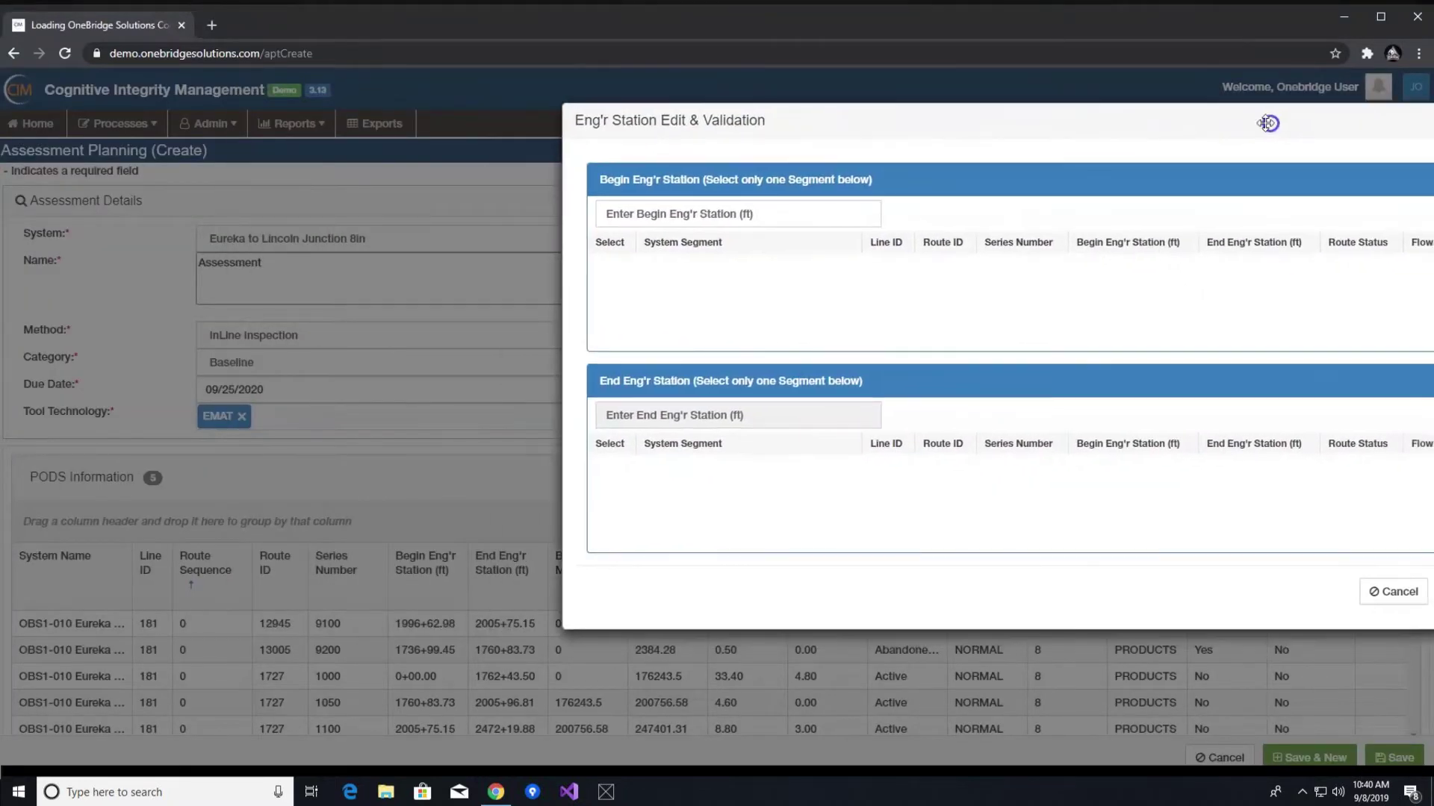
pyautogui.click(774, 216)
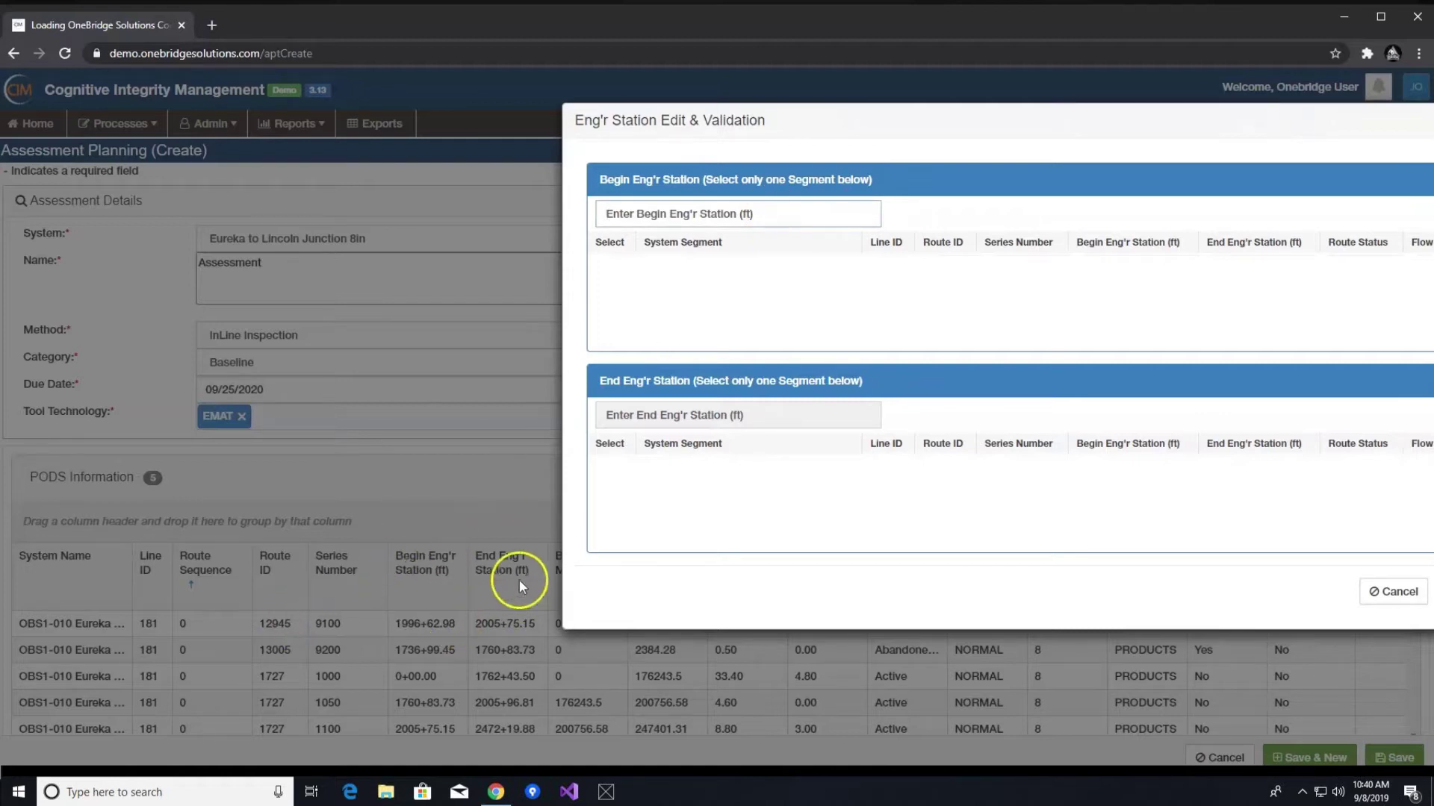
pyautogui.click(406, 683)
pyautogui.moveTo(481, 557); pyautogui.dragTo(490, 470)
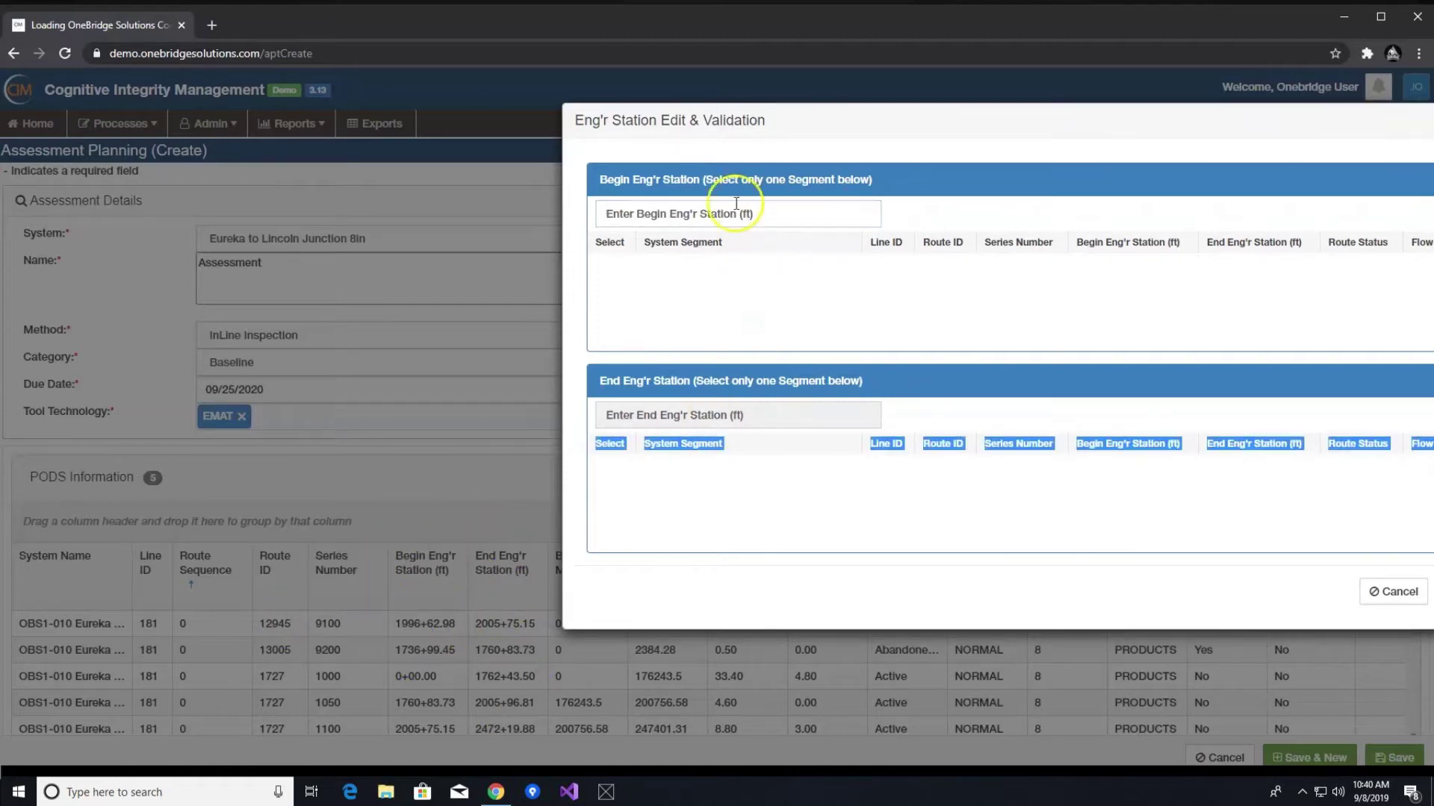
pyautogui.click(831, 503)
pyautogui.click(786, 215)
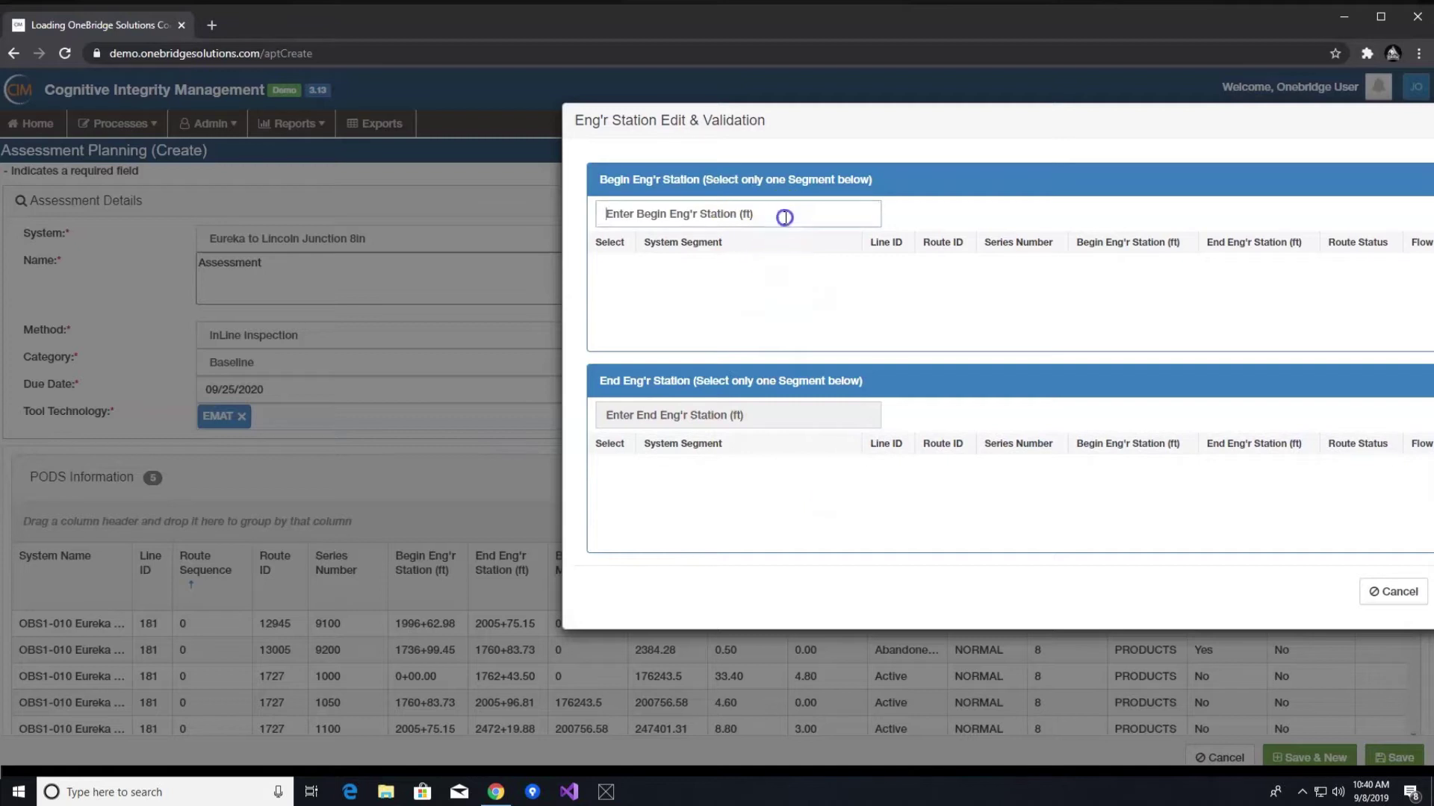
pyautogui.write('1996')
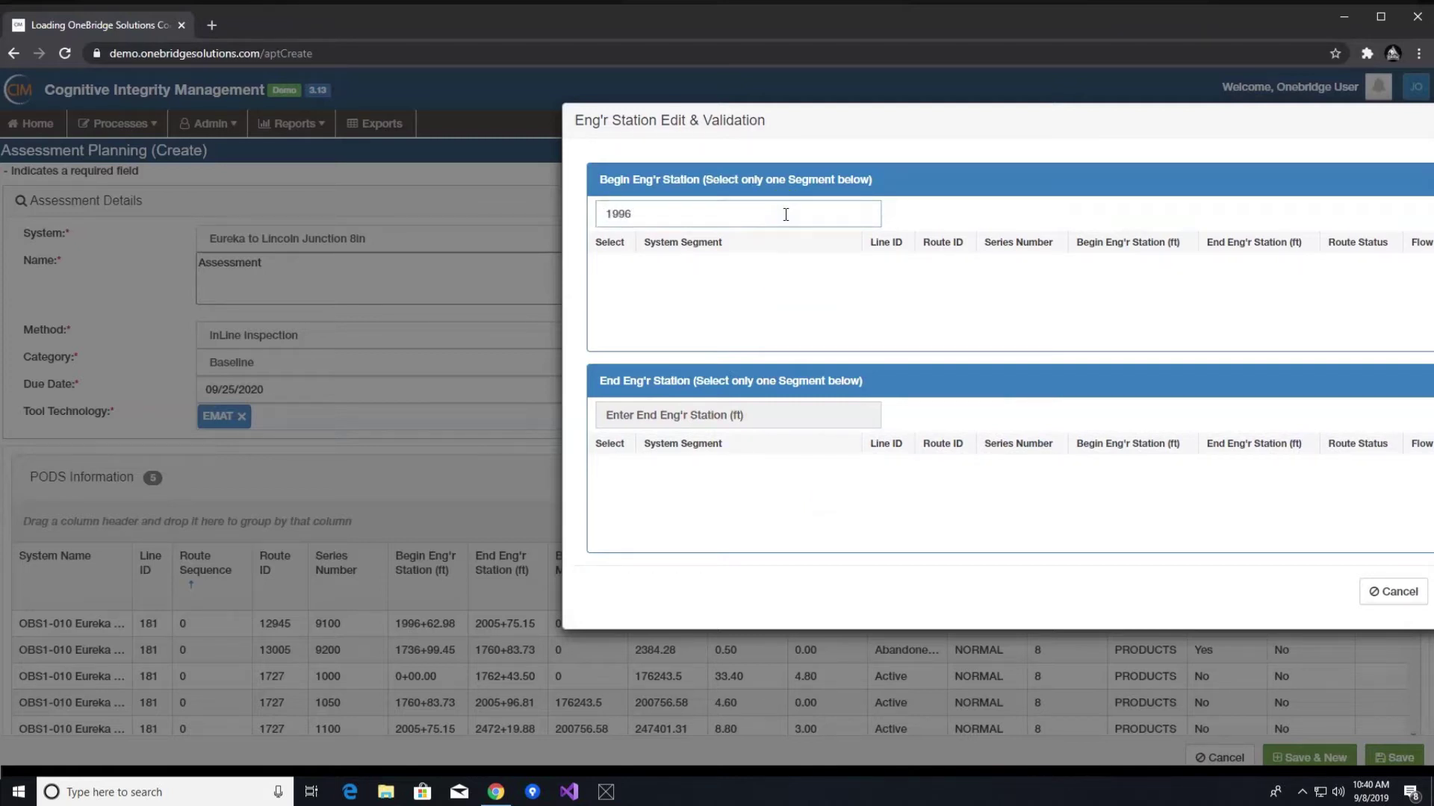
pyautogui.write('62.98')
pyautogui.press('Tab')
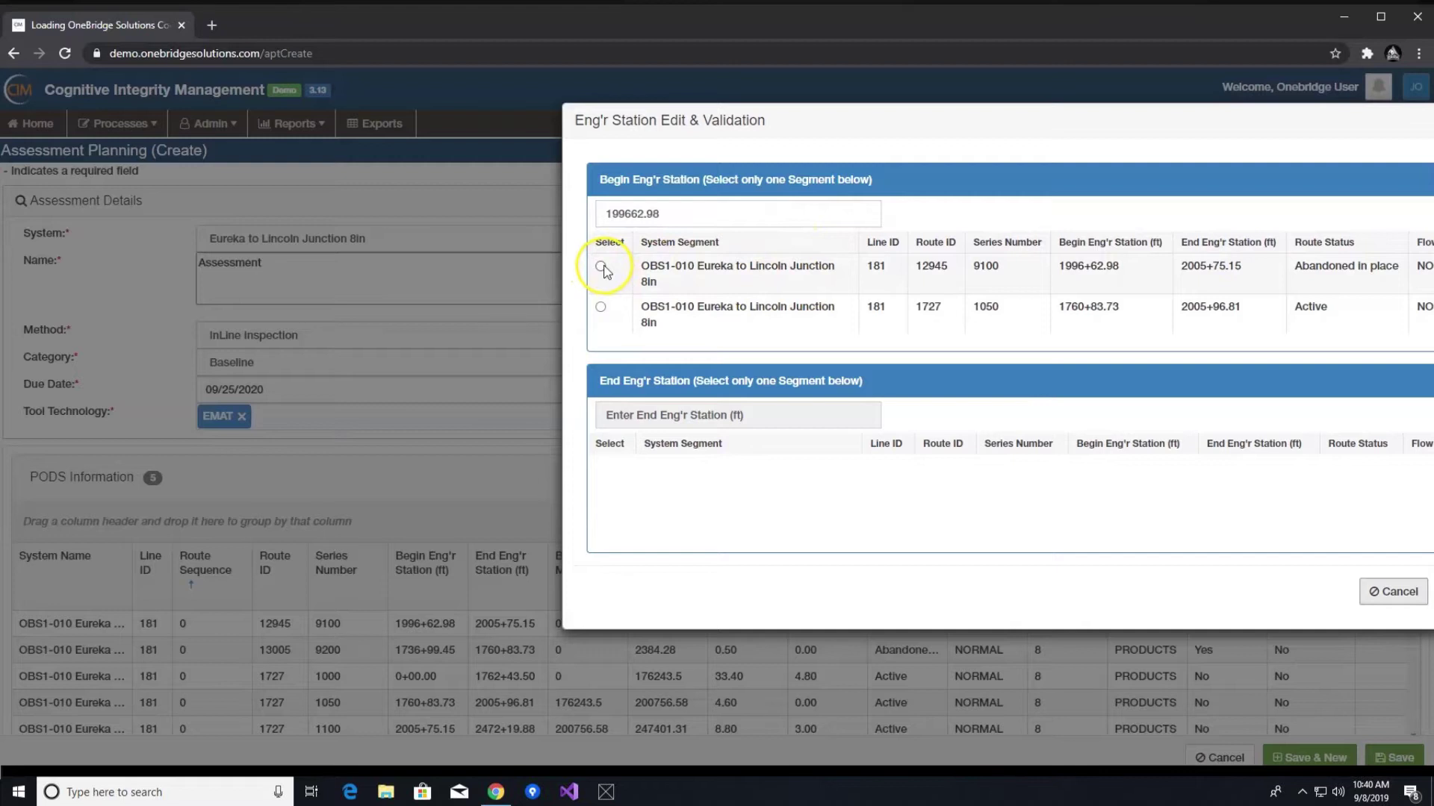
pyautogui.click(601, 266)
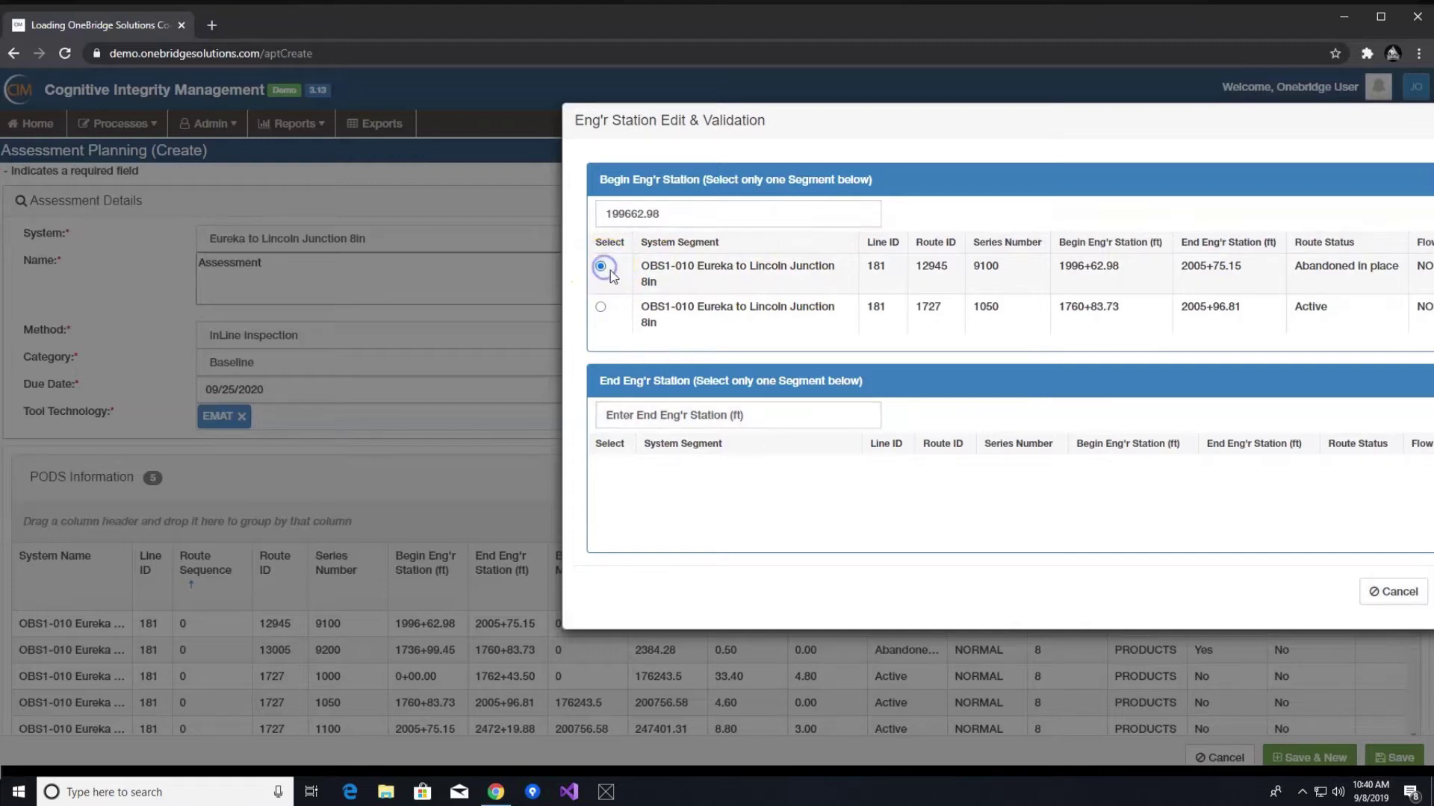
# Paste end station 200575.15 and bring the station dialog fully into view
pyautogui.click(704, 416)
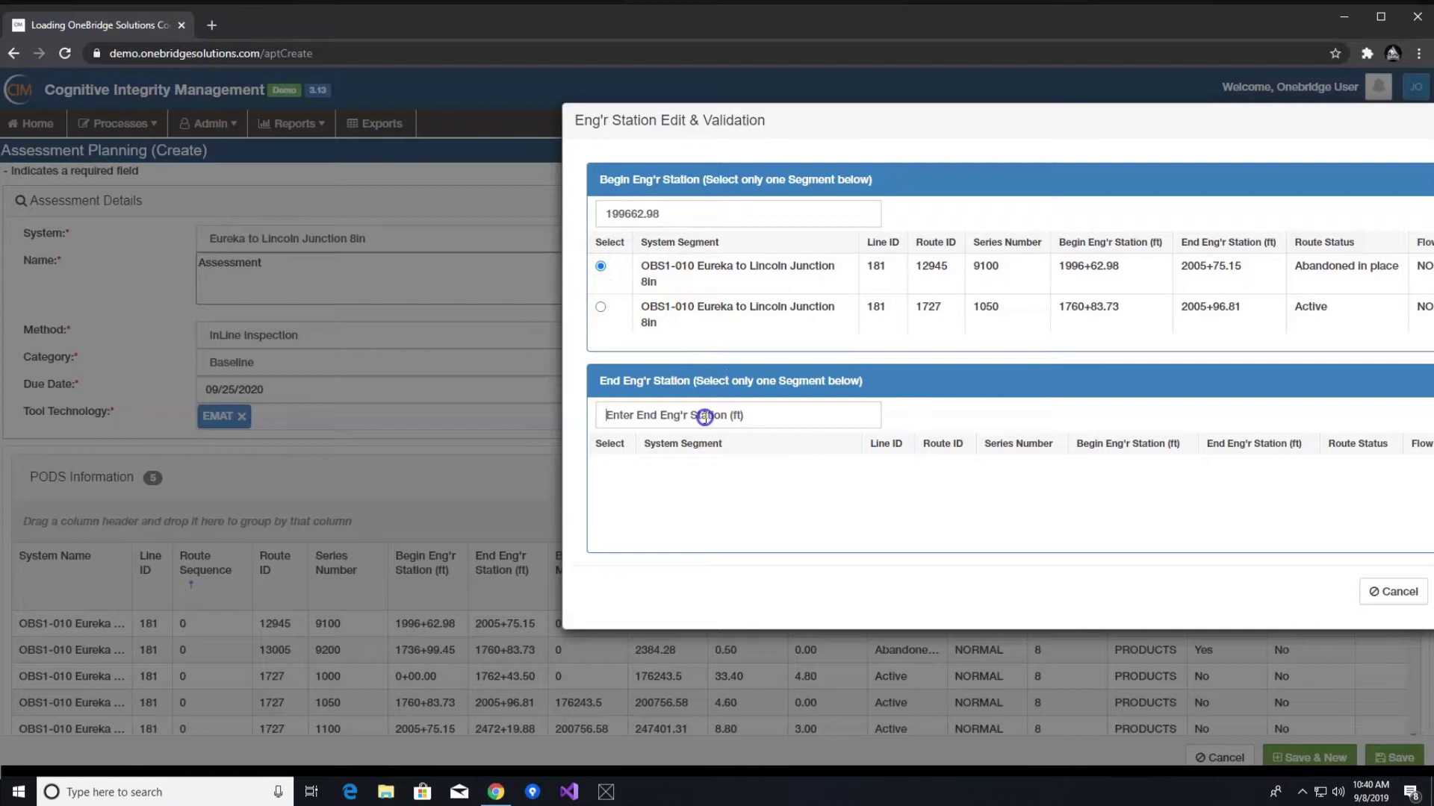
pyautogui.write('200575.15')
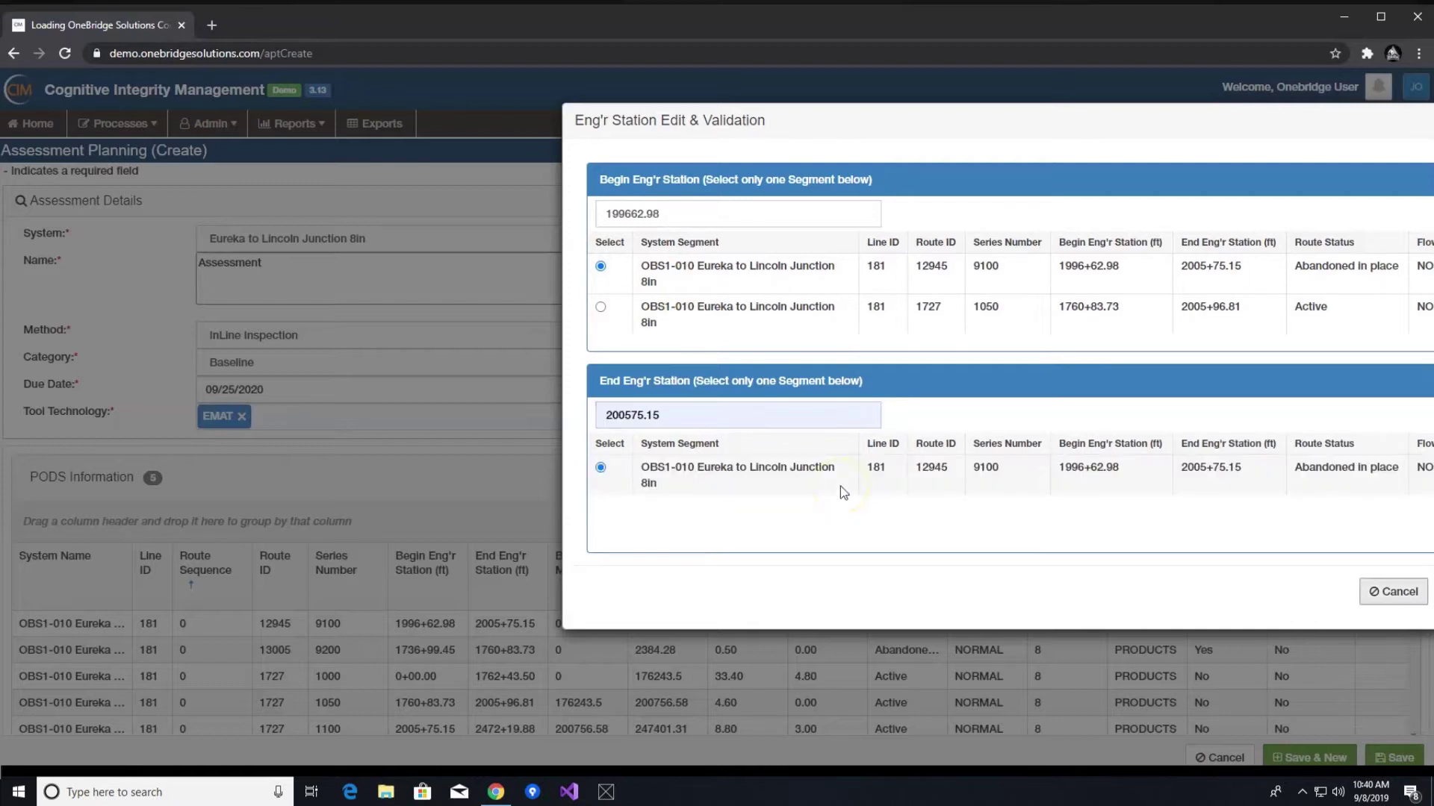
pyautogui.moveTo(1263, 121); pyautogui.dragTo(1018, 139)
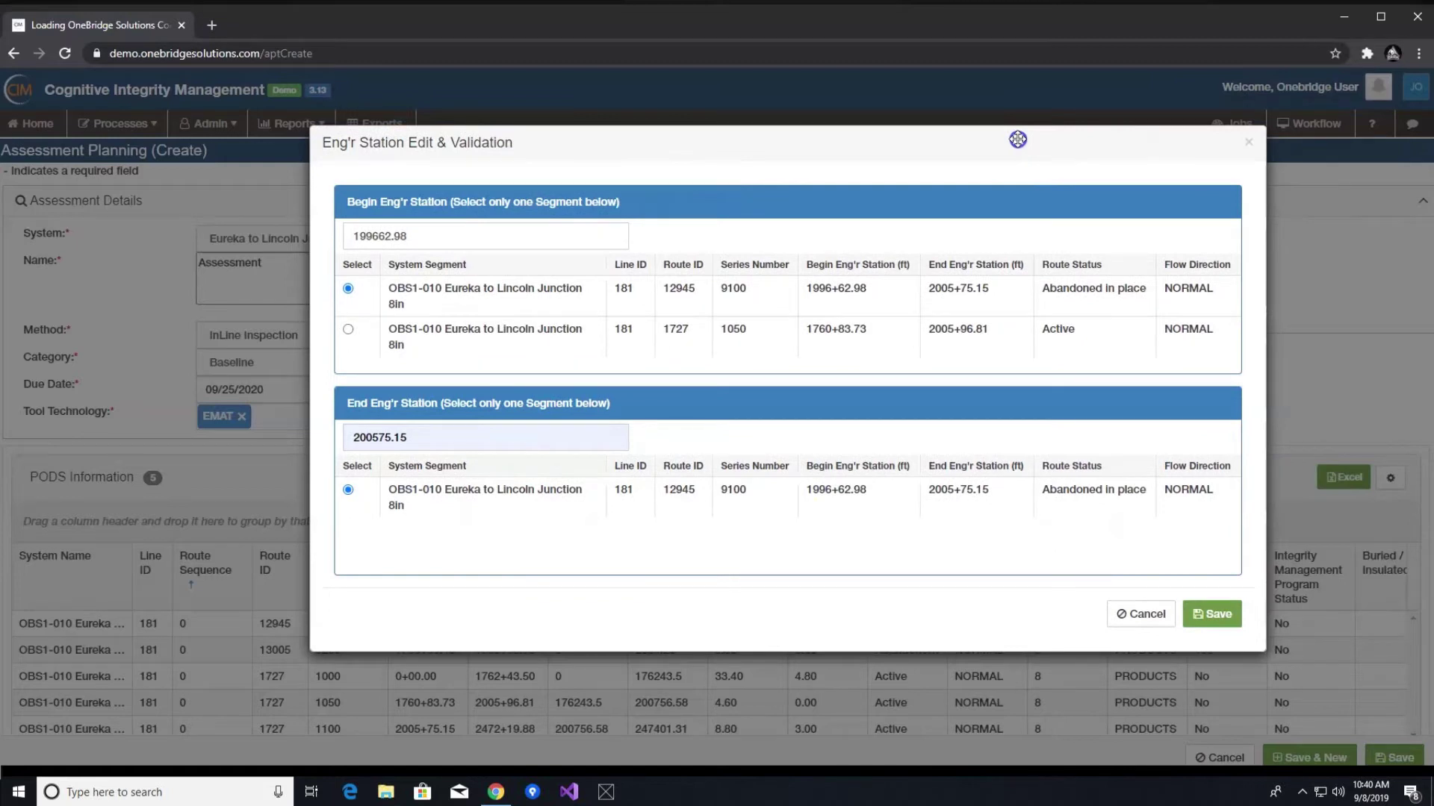
pyautogui.moveTo(1018, 139); pyautogui.dragTo(1001, 142)
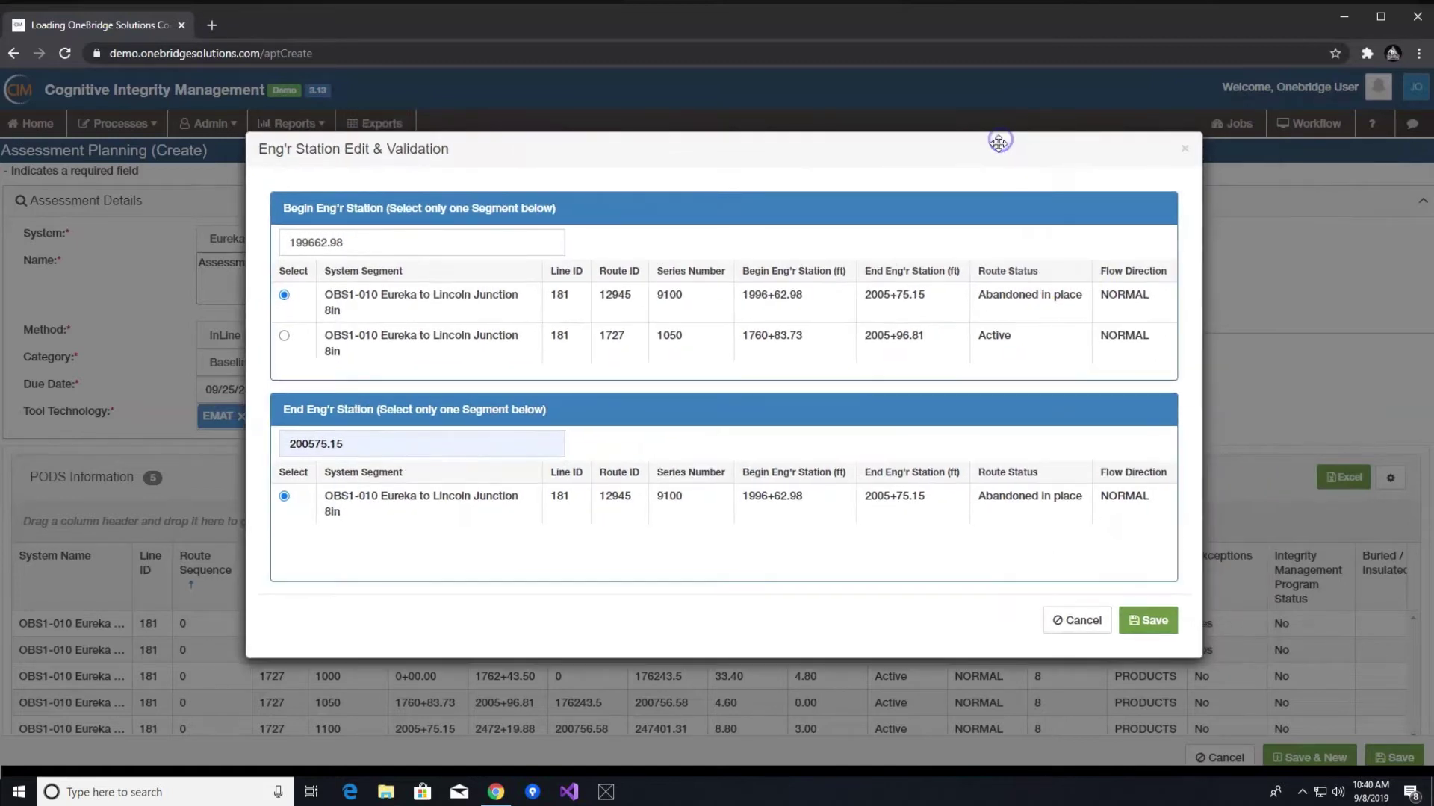
# Apply the 199662.98–200575.15 station range and save the new assessment
pyautogui.click(1144, 631)
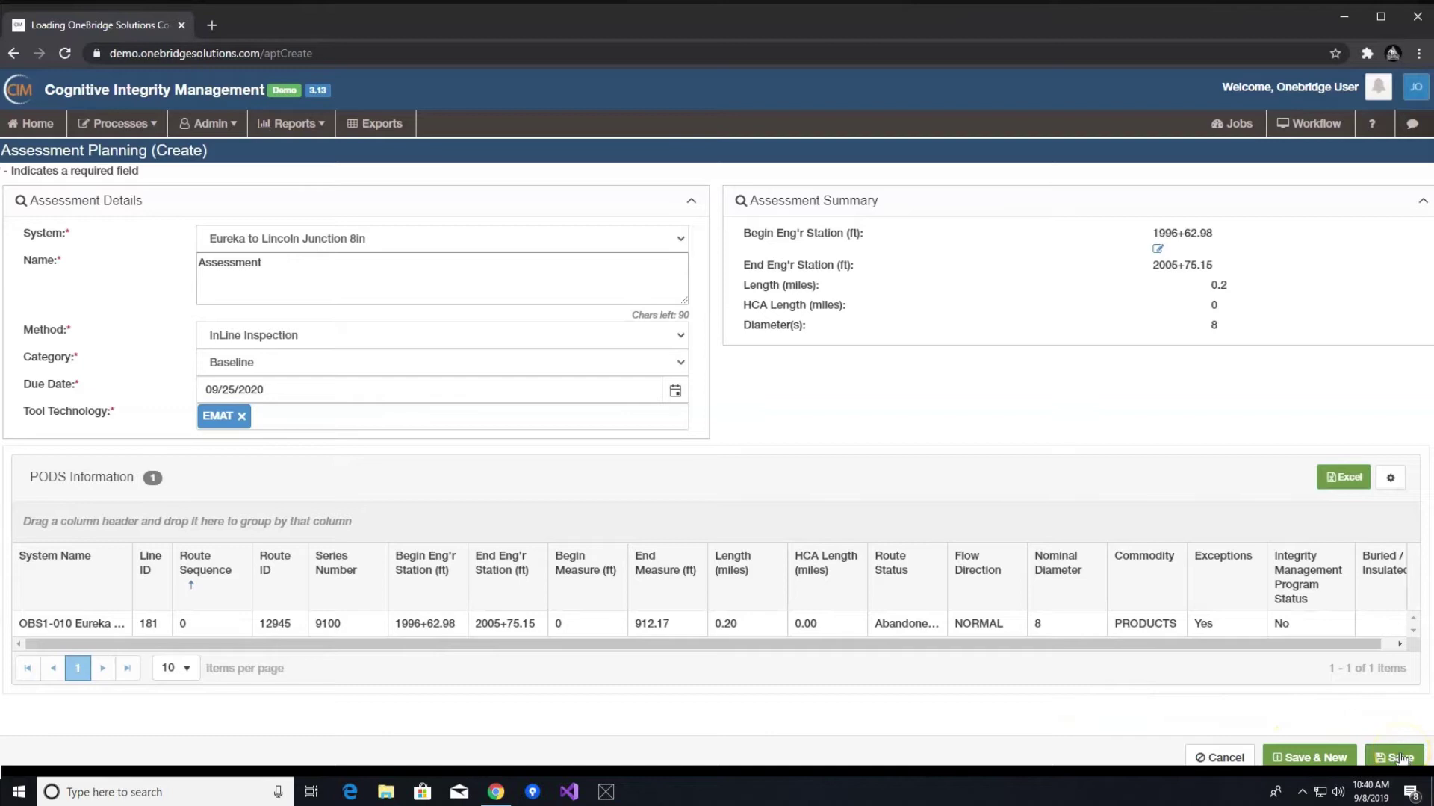
pyautogui.click(1397, 758)
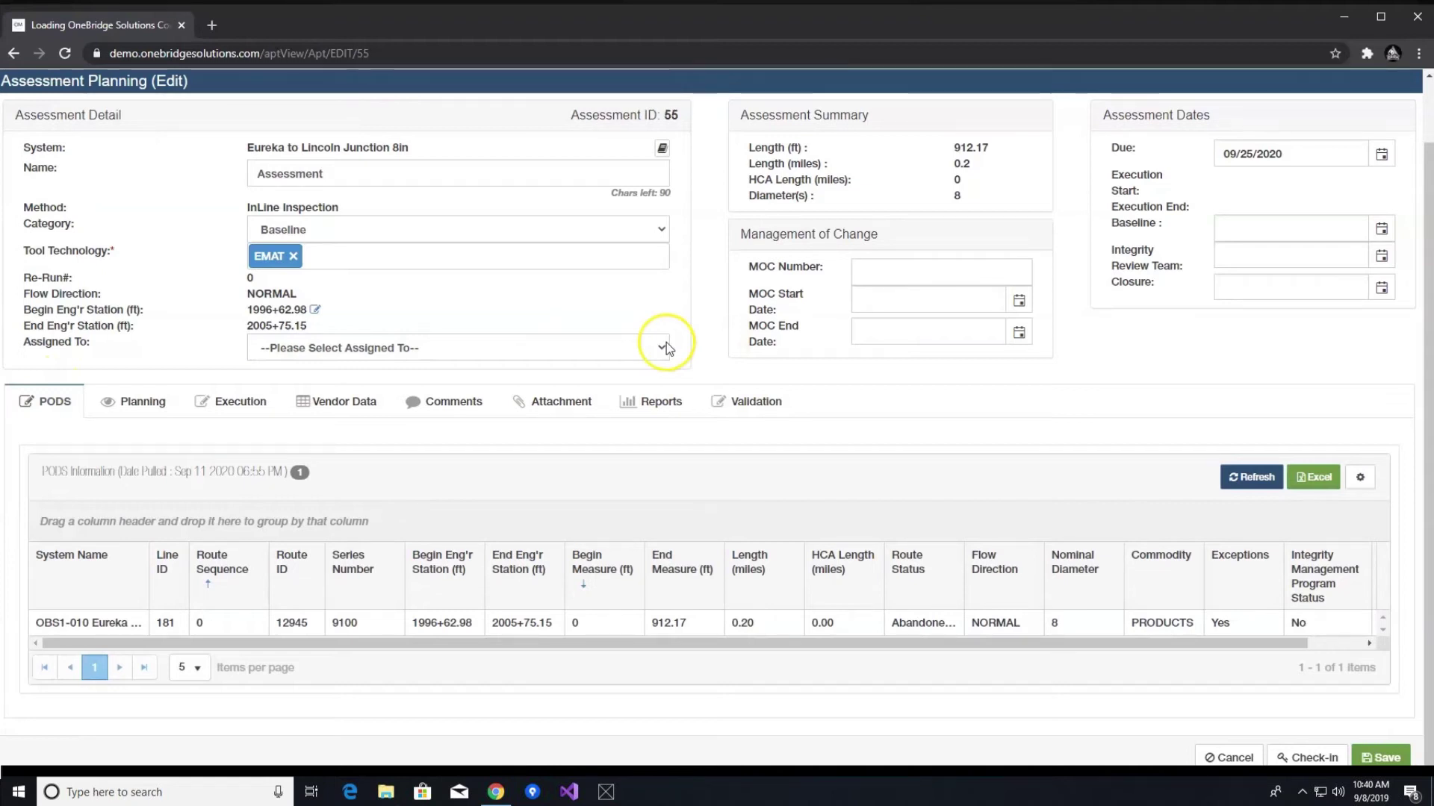
# Assign assessment 55 to the listed user, leaving MOC number and Closure date empty
pyautogui.click(666, 345)
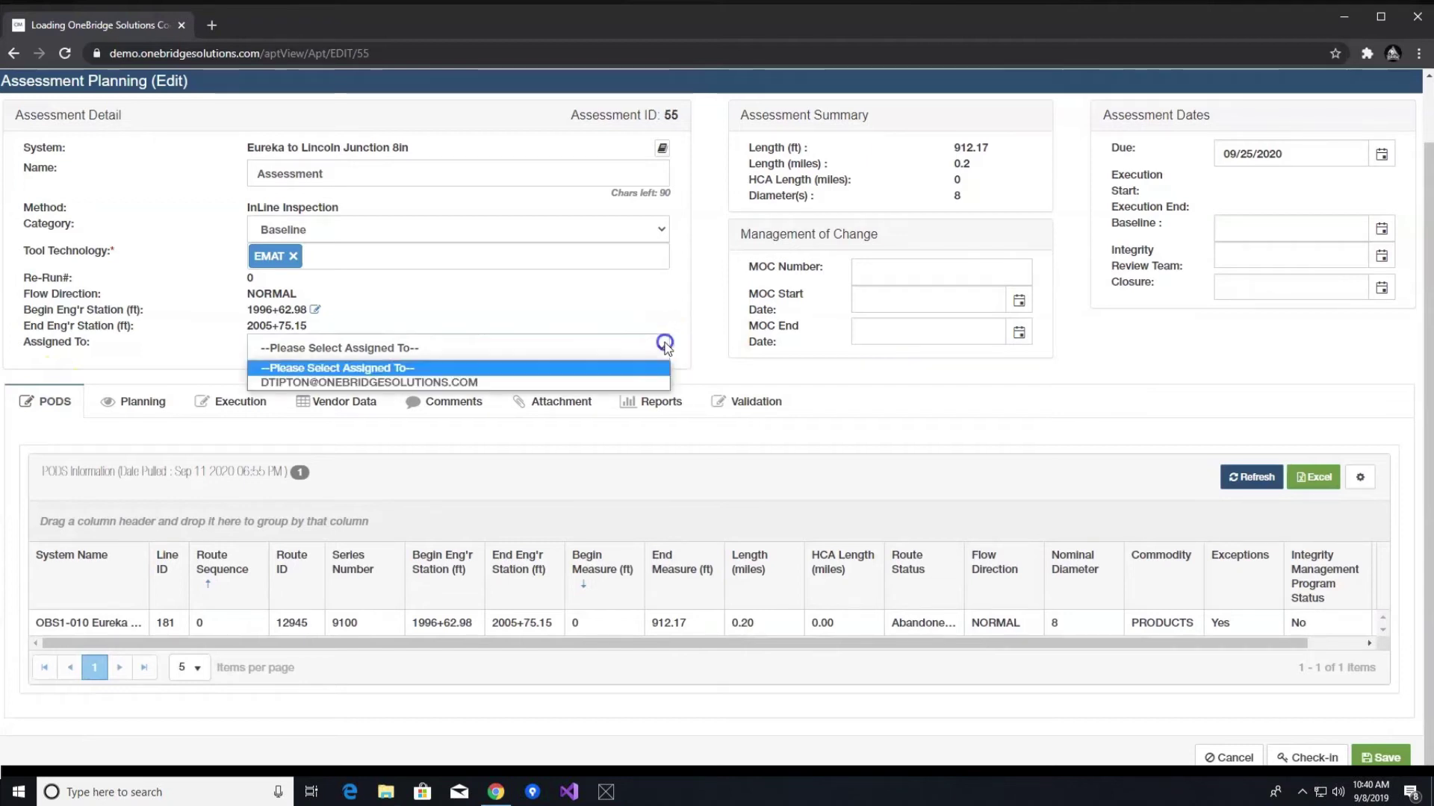
pyautogui.click(578, 379)
pyautogui.click(962, 269)
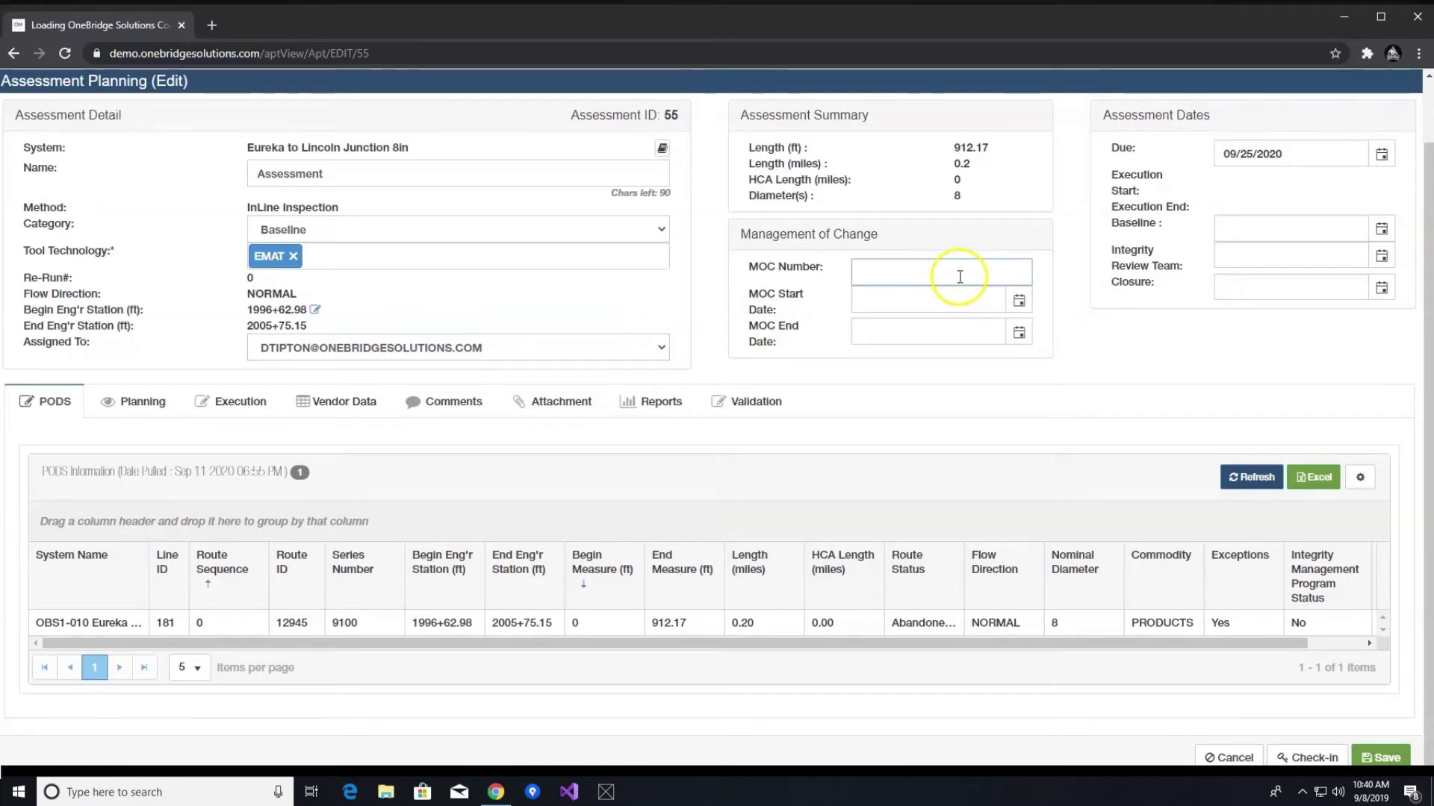
pyautogui.click(1180, 355)
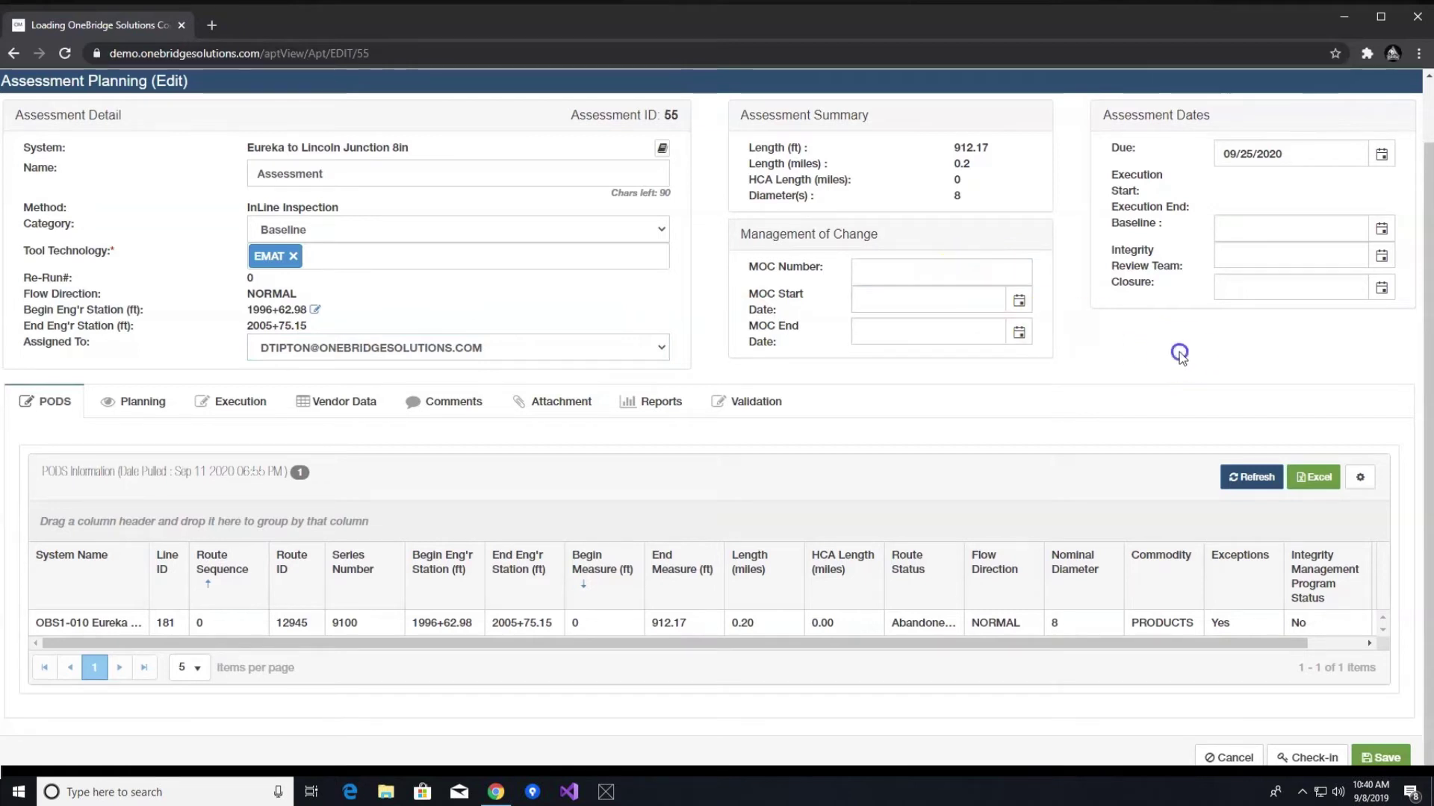
pyautogui.click(1265, 224)
pyautogui.click(1301, 152)
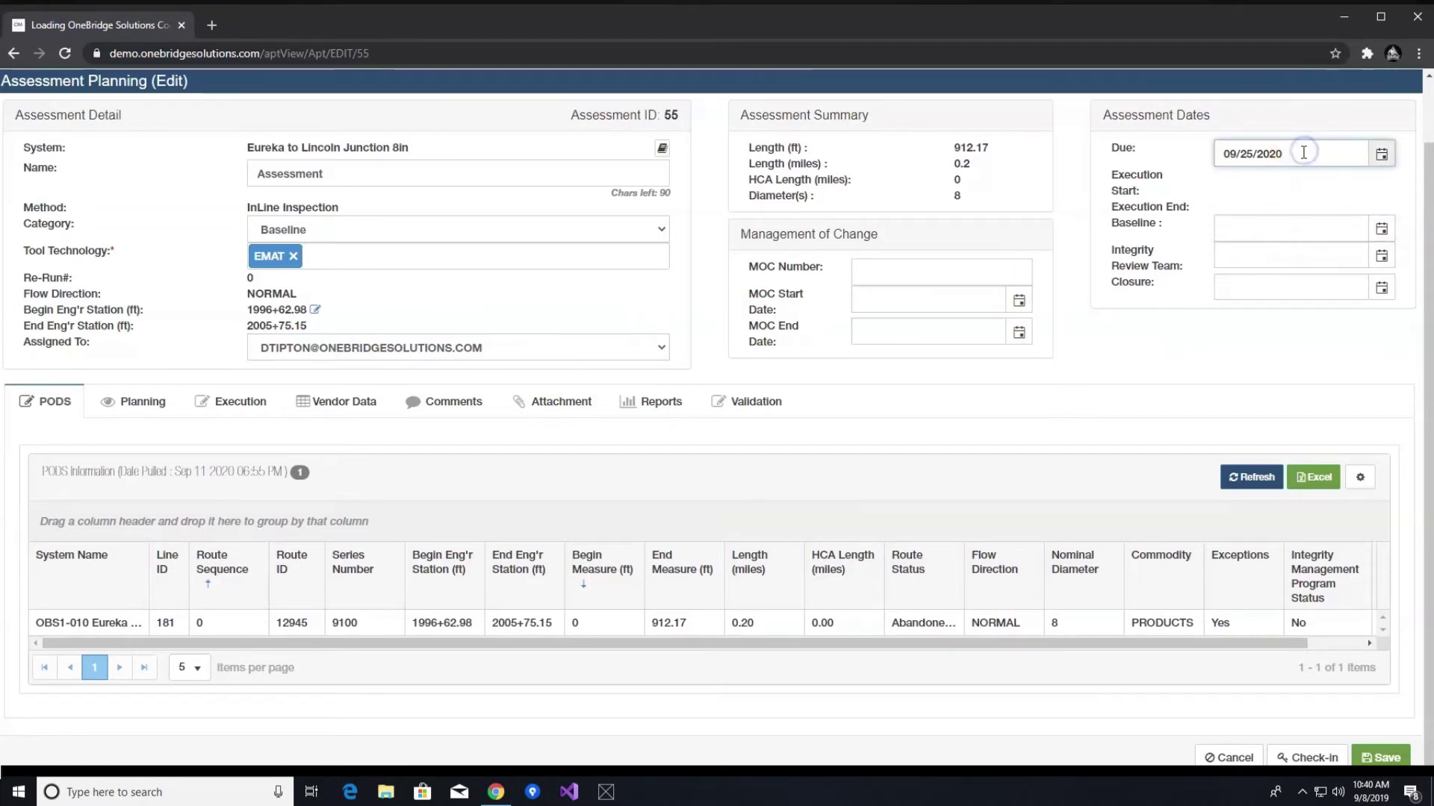
pyautogui.click(1289, 292)
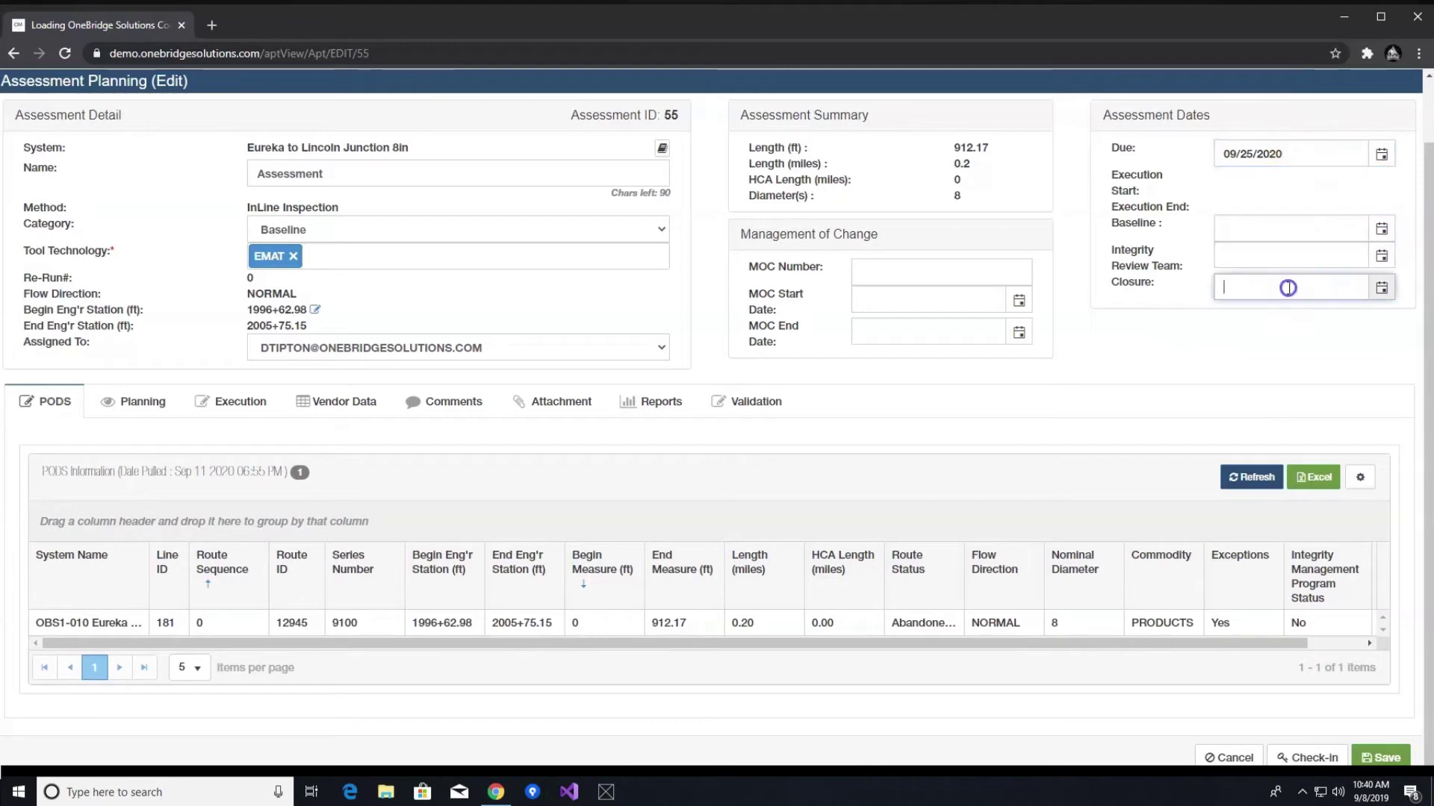
pyautogui.click(1382, 288)
pyautogui.click(1382, 287)
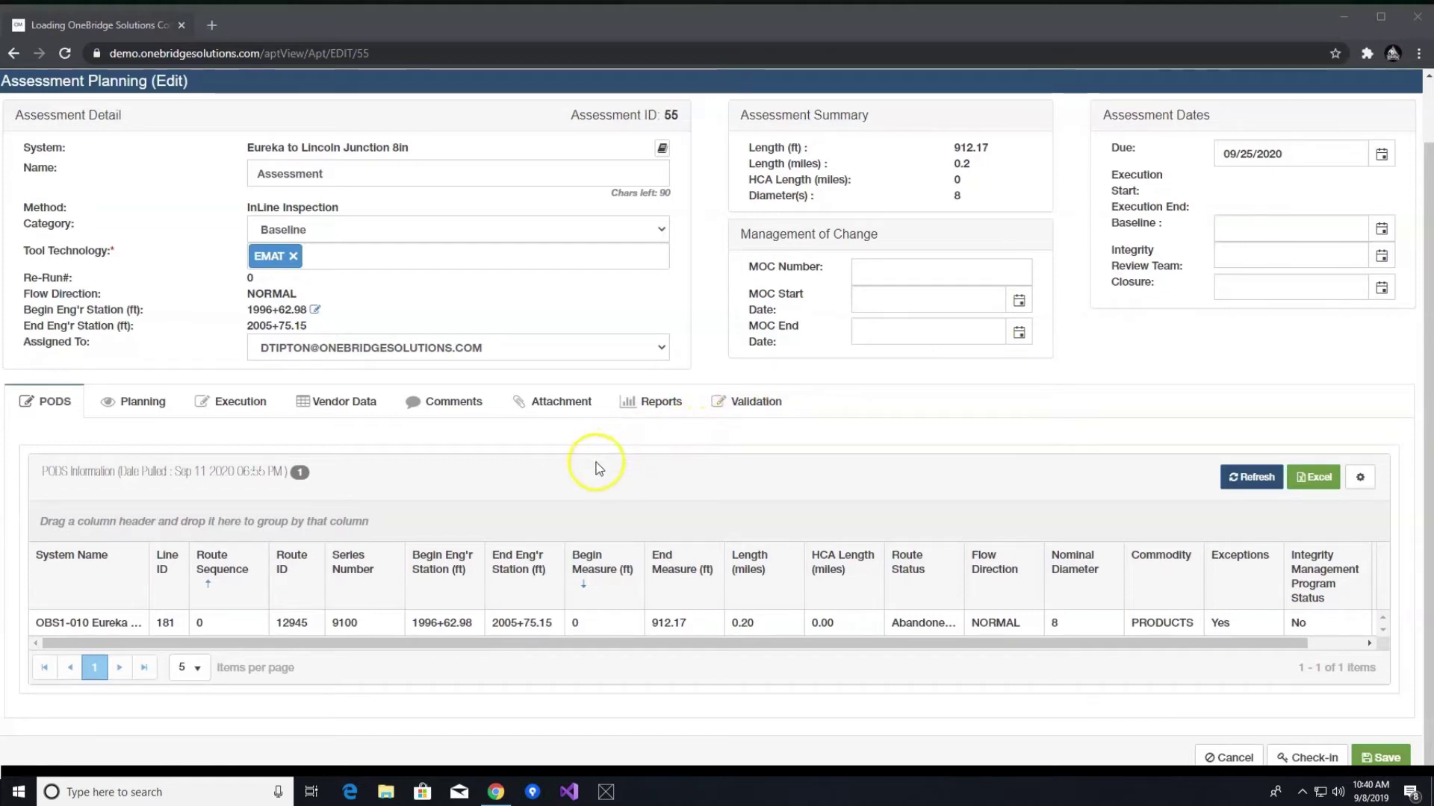
# On the Planning tab, set execution Start Date 09/14/2020 and End Date 09/18/2020
pyautogui.click(131, 404)
pyautogui.scroll(-3, 192, 457)
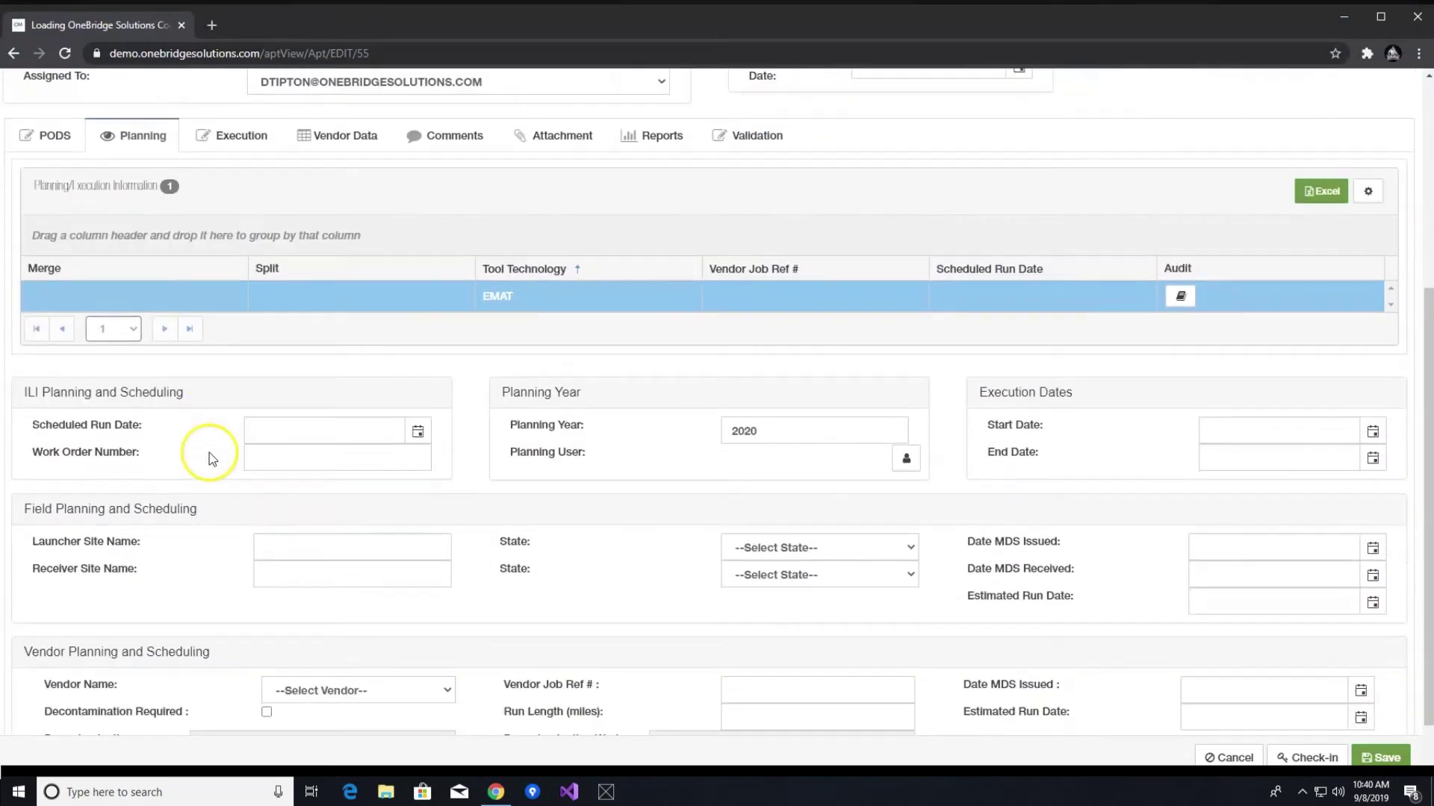
pyautogui.click(1369, 433)
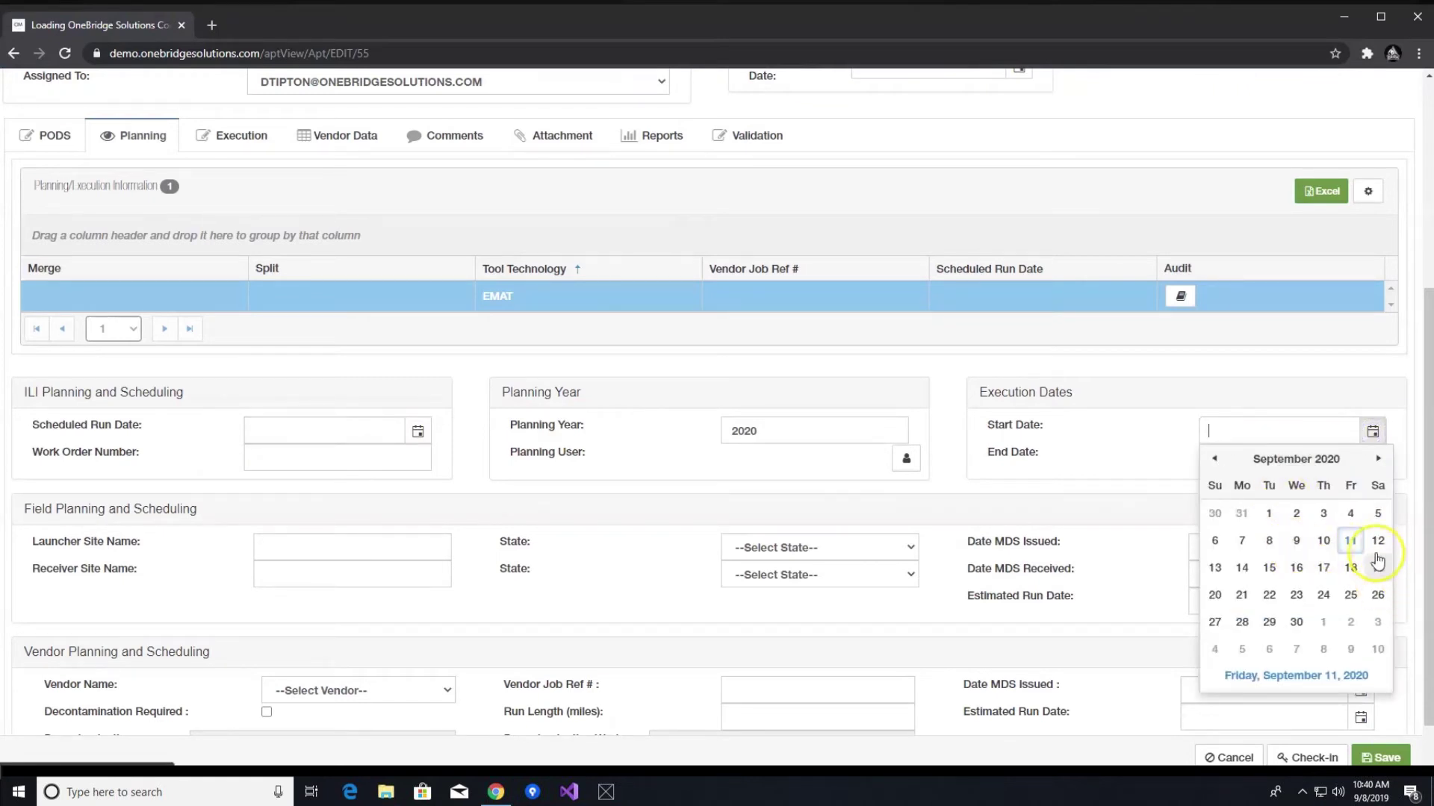
pyautogui.click(1242, 568)
pyautogui.click(1370, 459)
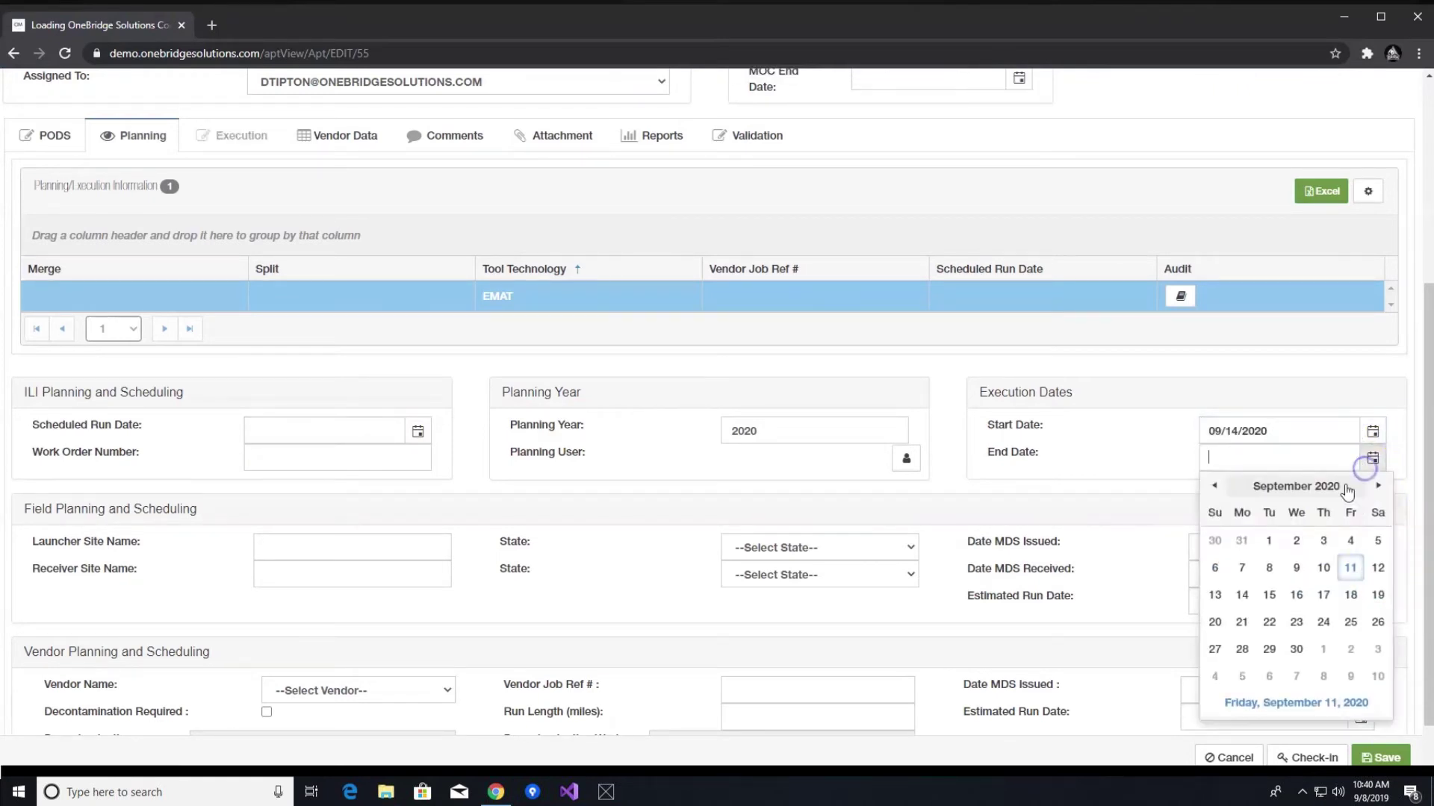
pyautogui.click(1346, 594)
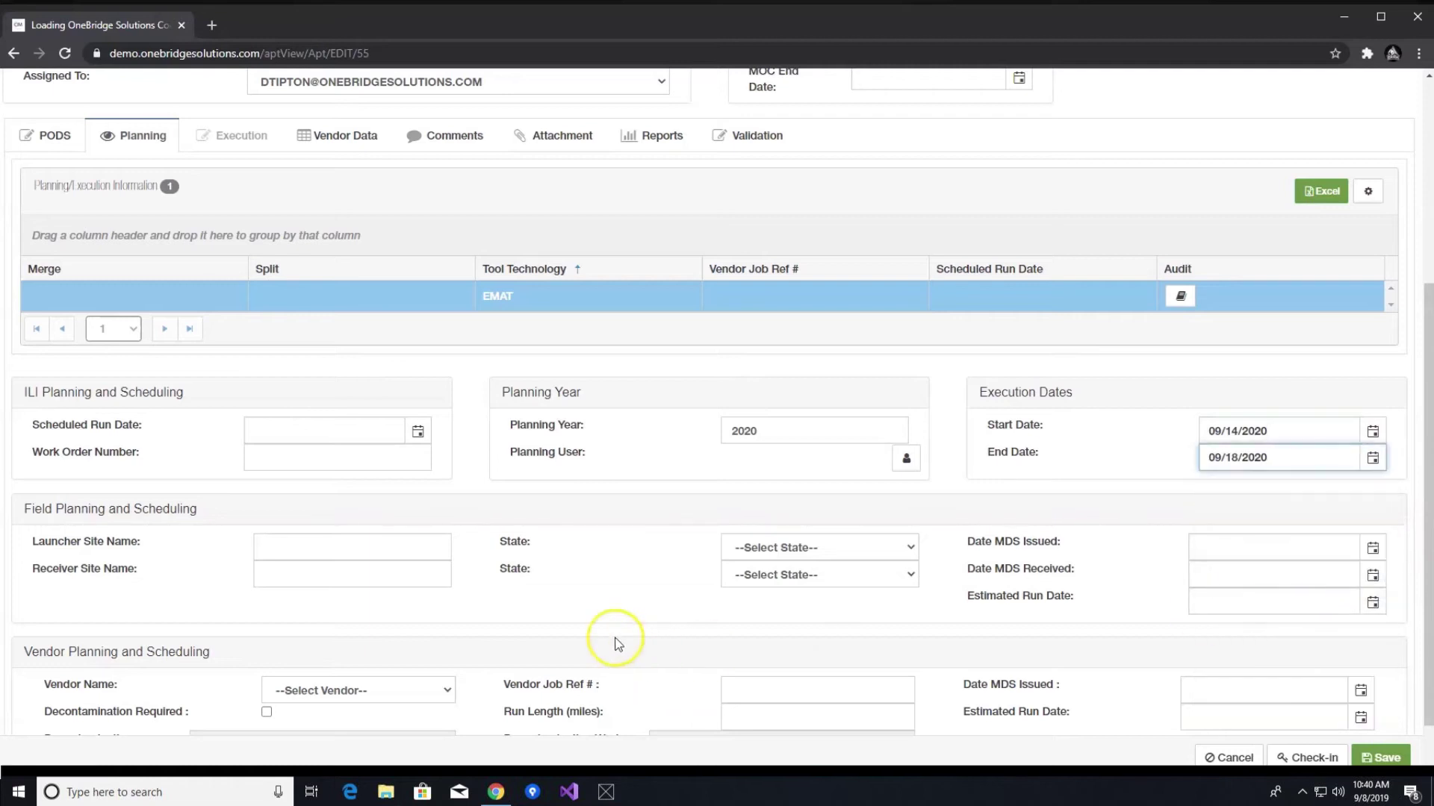
pyautogui.scroll(-1, 470, 515)
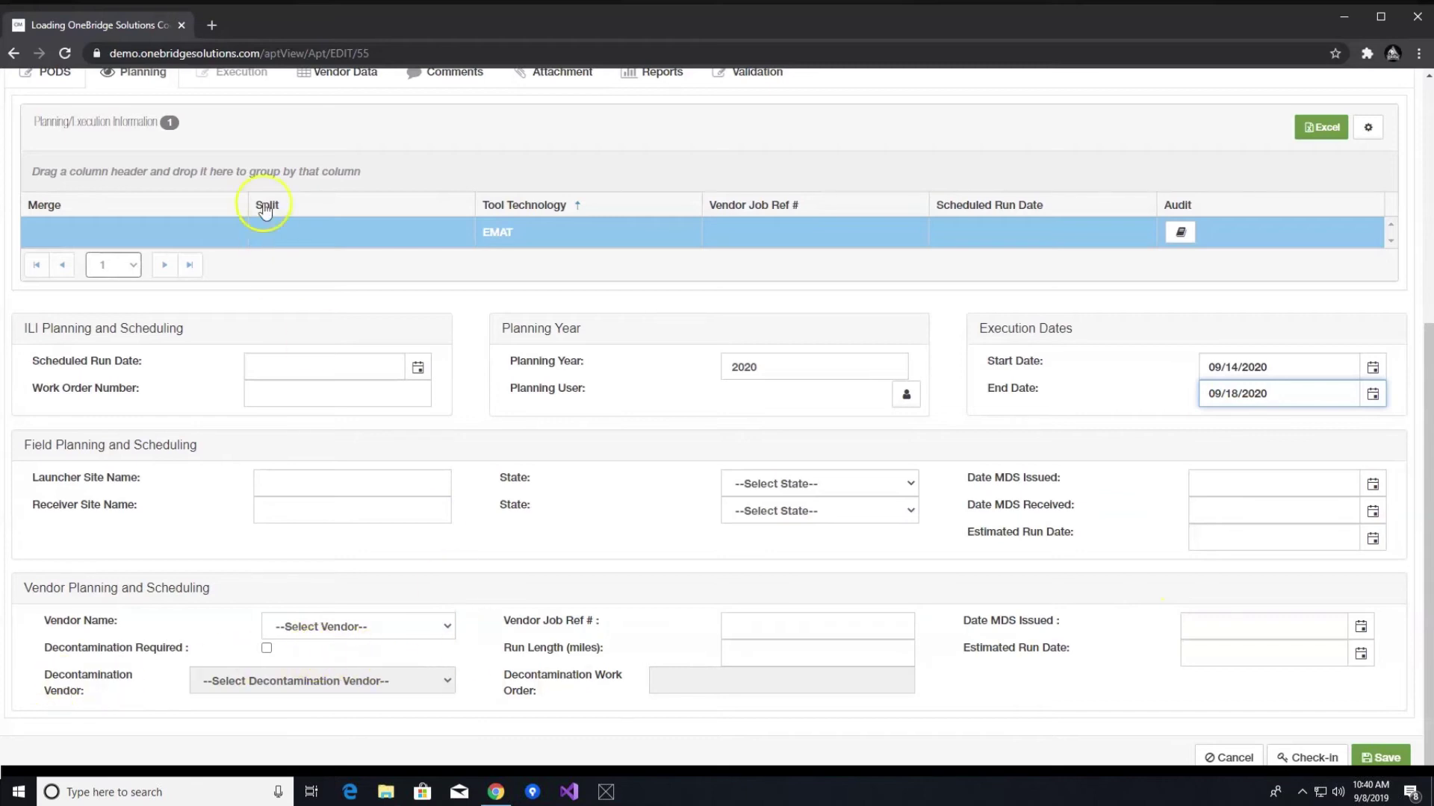
pyautogui.scroll(4, 266, 291)
pyautogui.click(229, 353)
# Set the EMAT tool result status to Accepted and save it
pyautogui.scroll(-2, 383, 436)
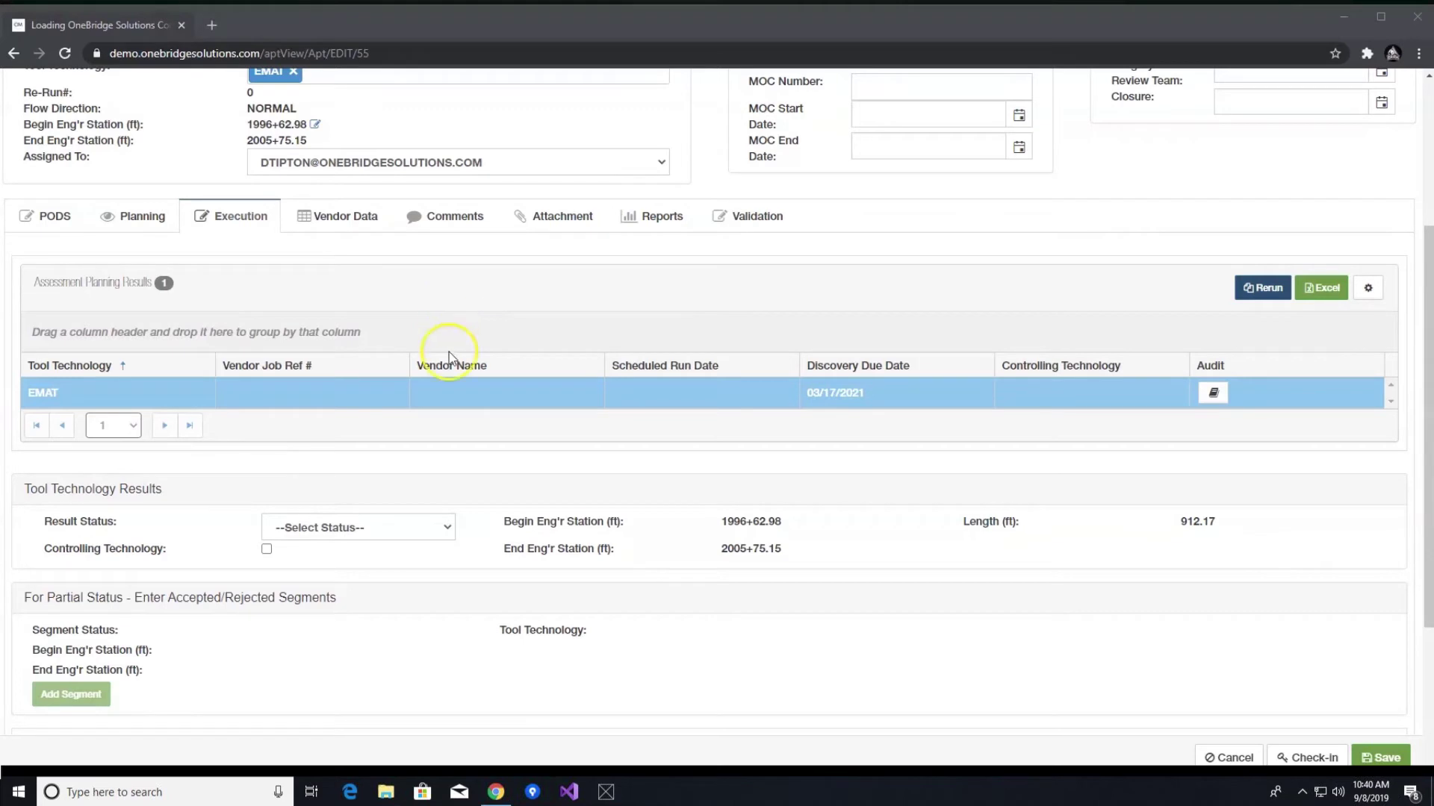
pyautogui.click(439, 527)
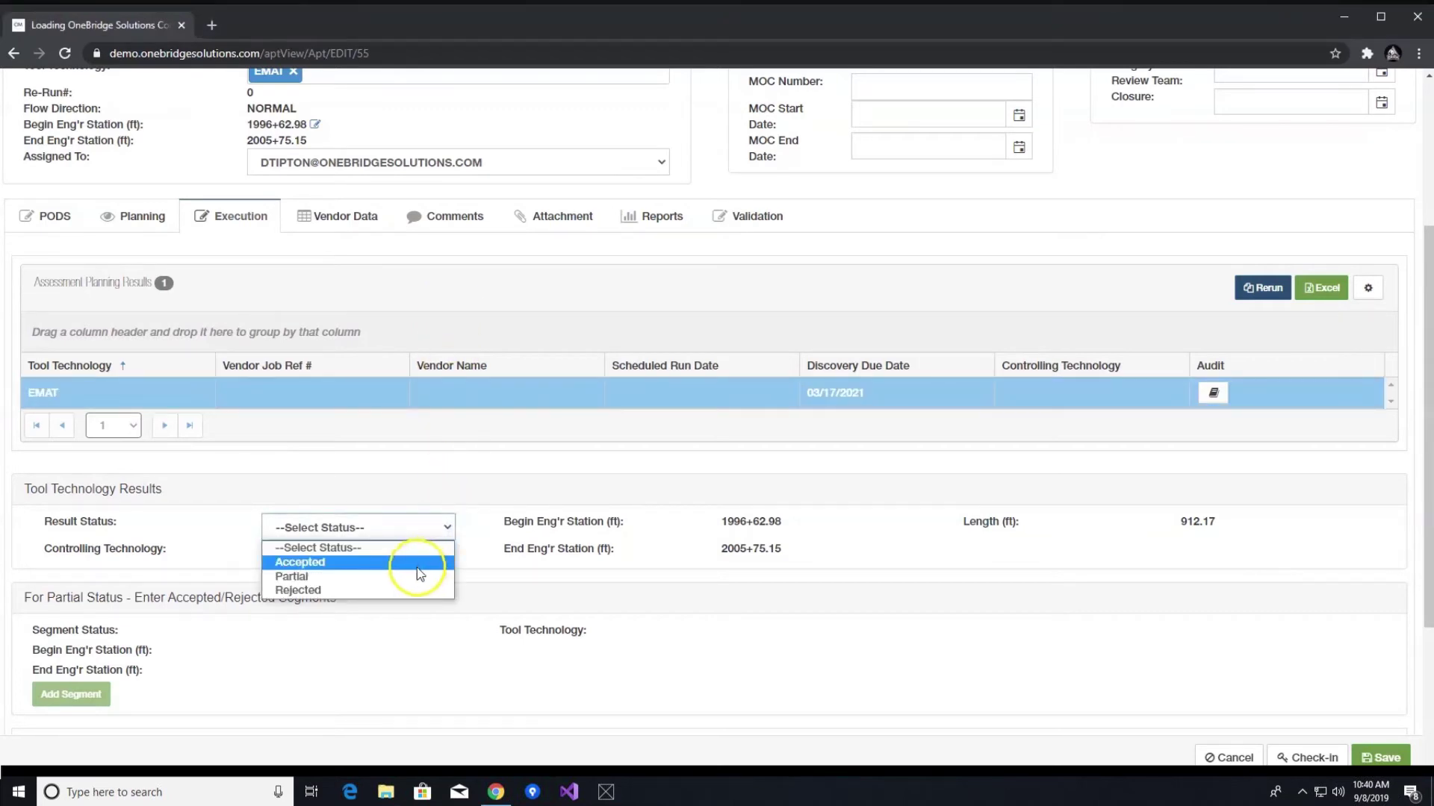
pyautogui.click(413, 591)
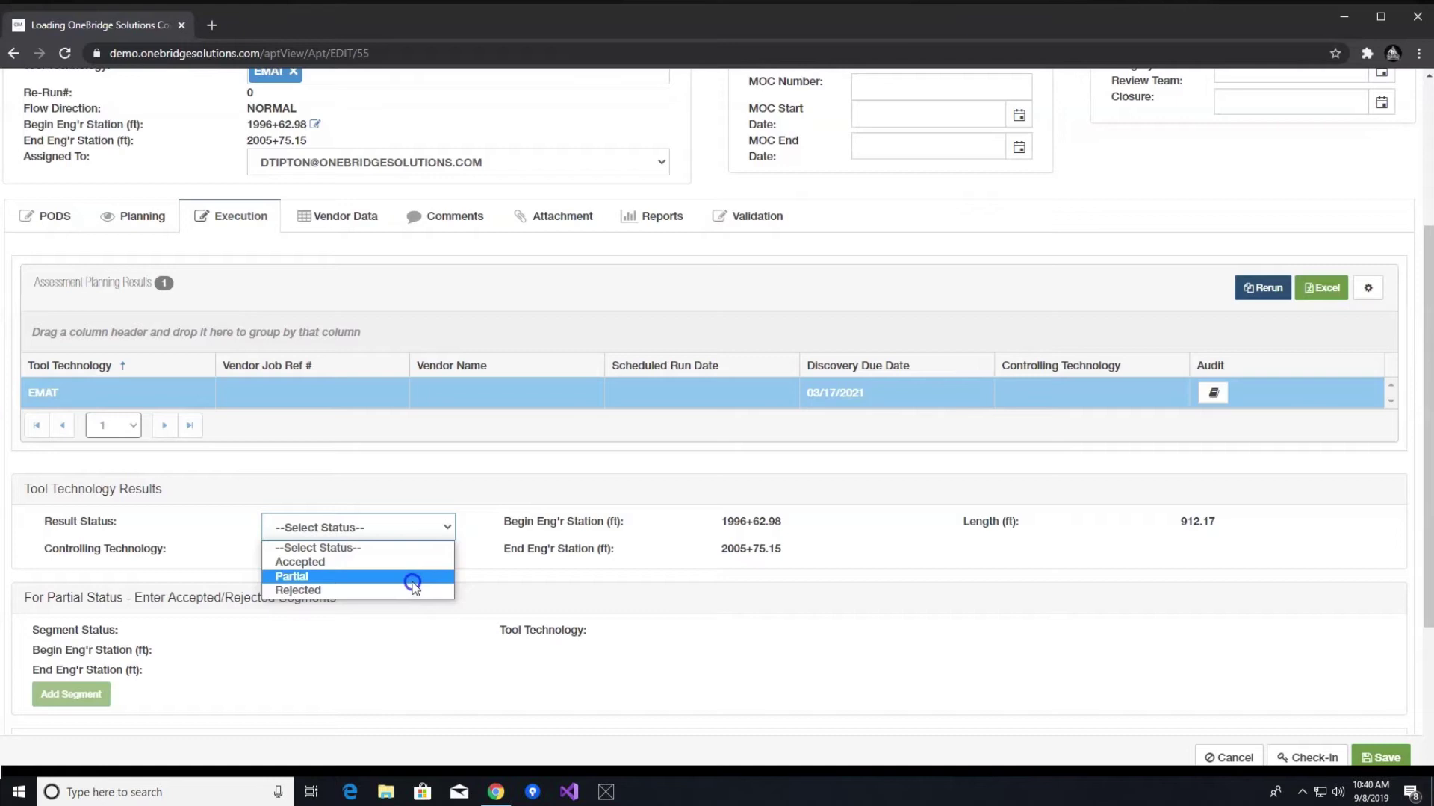
pyautogui.click(413, 563)
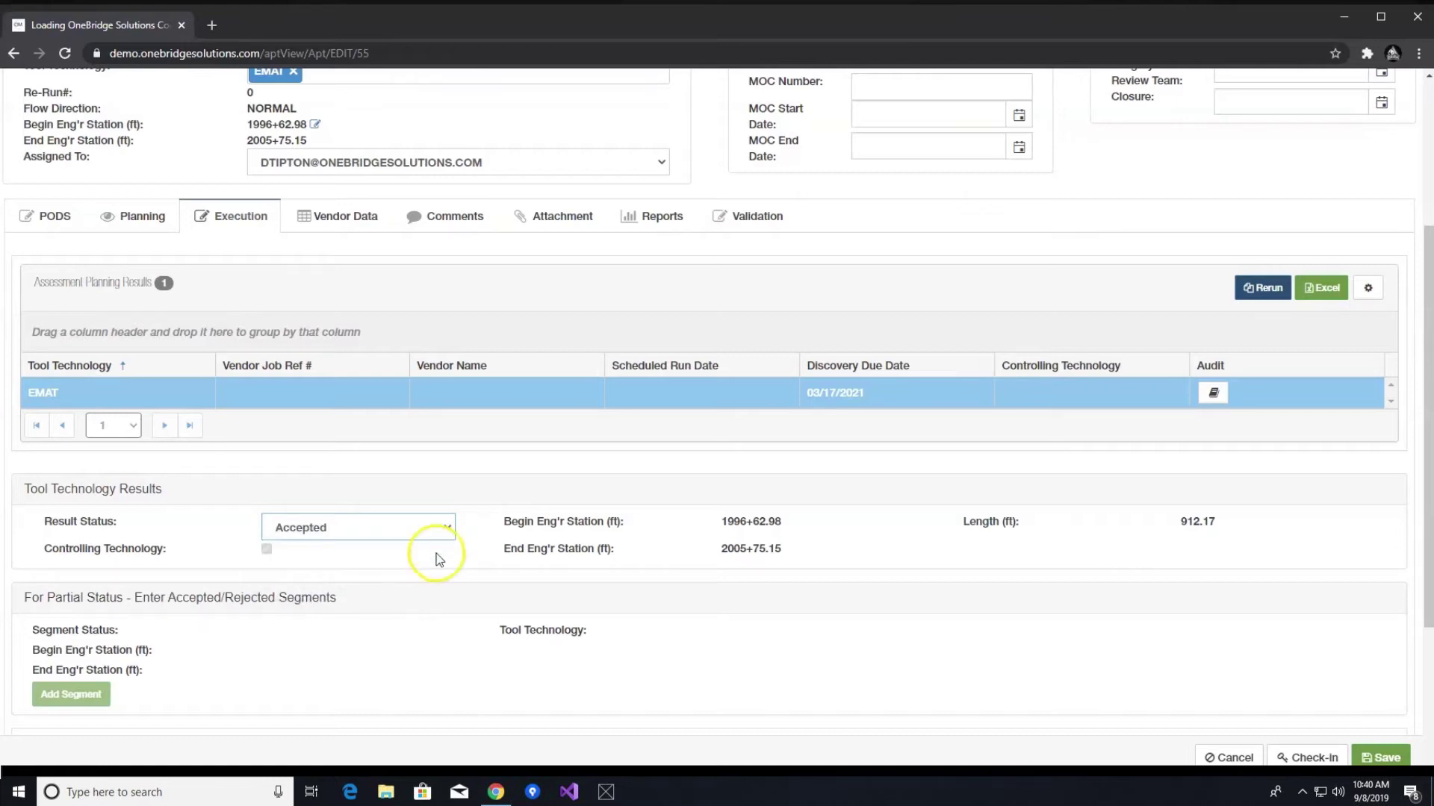
pyautogui.click(1371, 758)
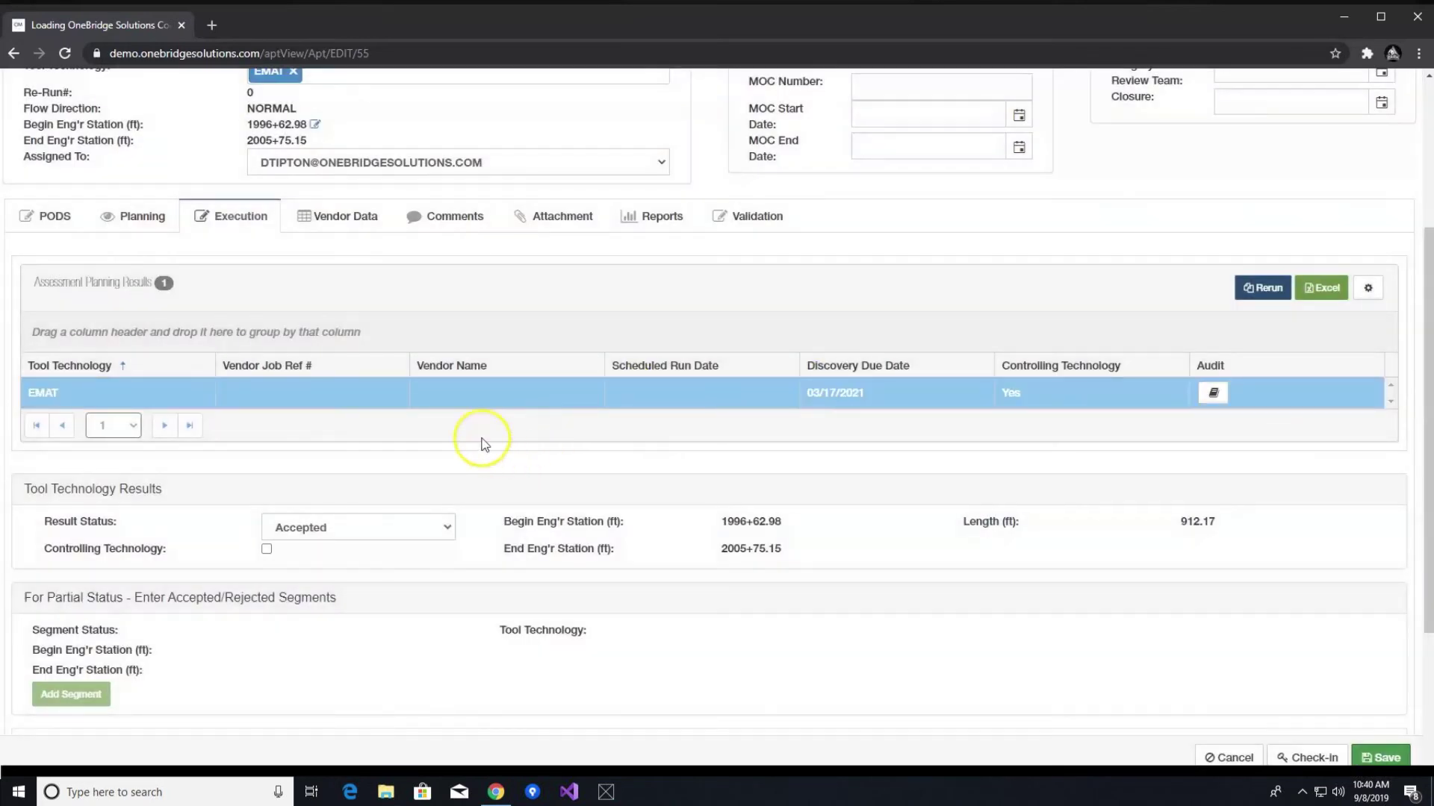
# Add a Final EMAT vendor report 'Final Assessment', received 09/25/2020, in Imperial units
pyautogui.click(340, 215)
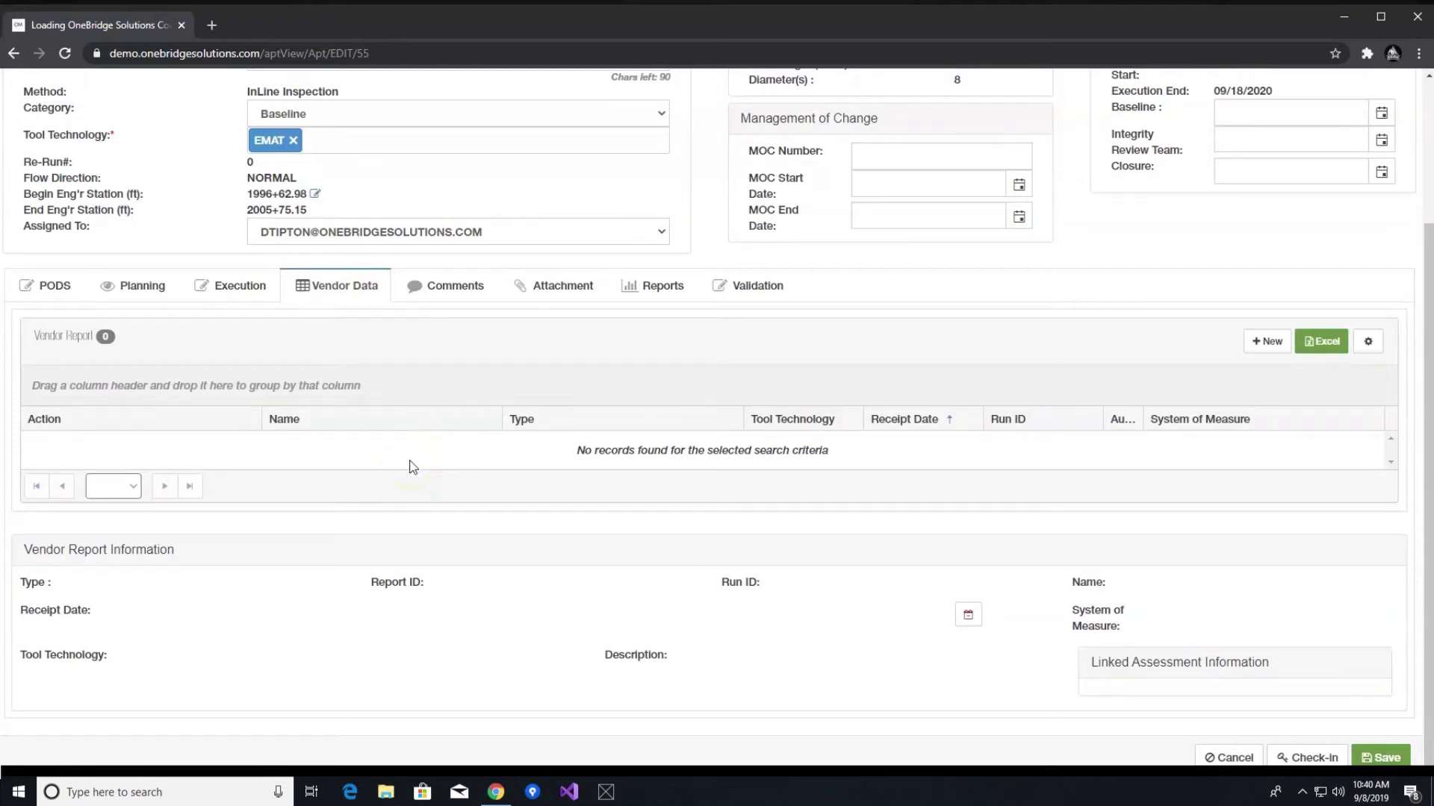
pyautogui.scroll(3, 791, 680)
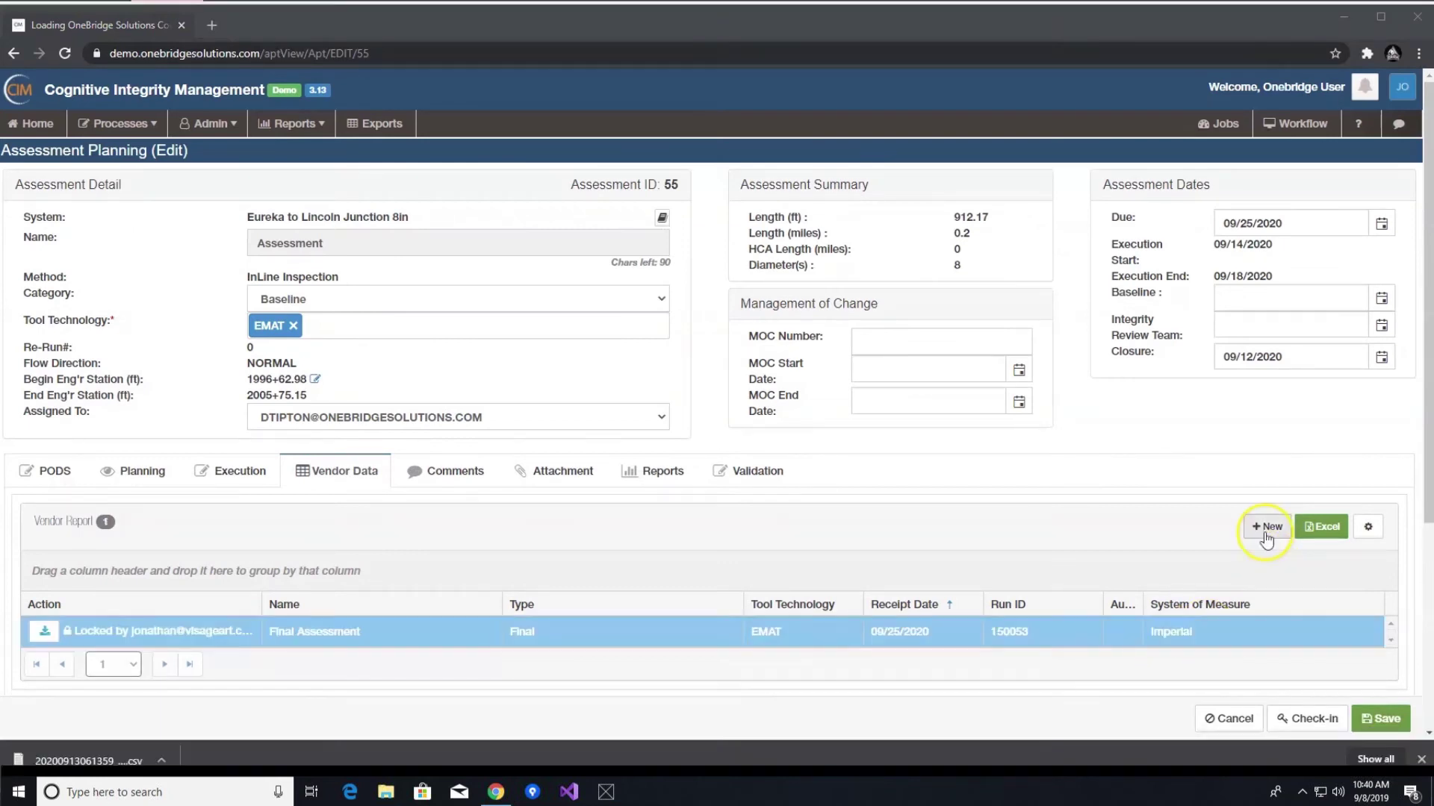
pyautogui.click(1266, 529)
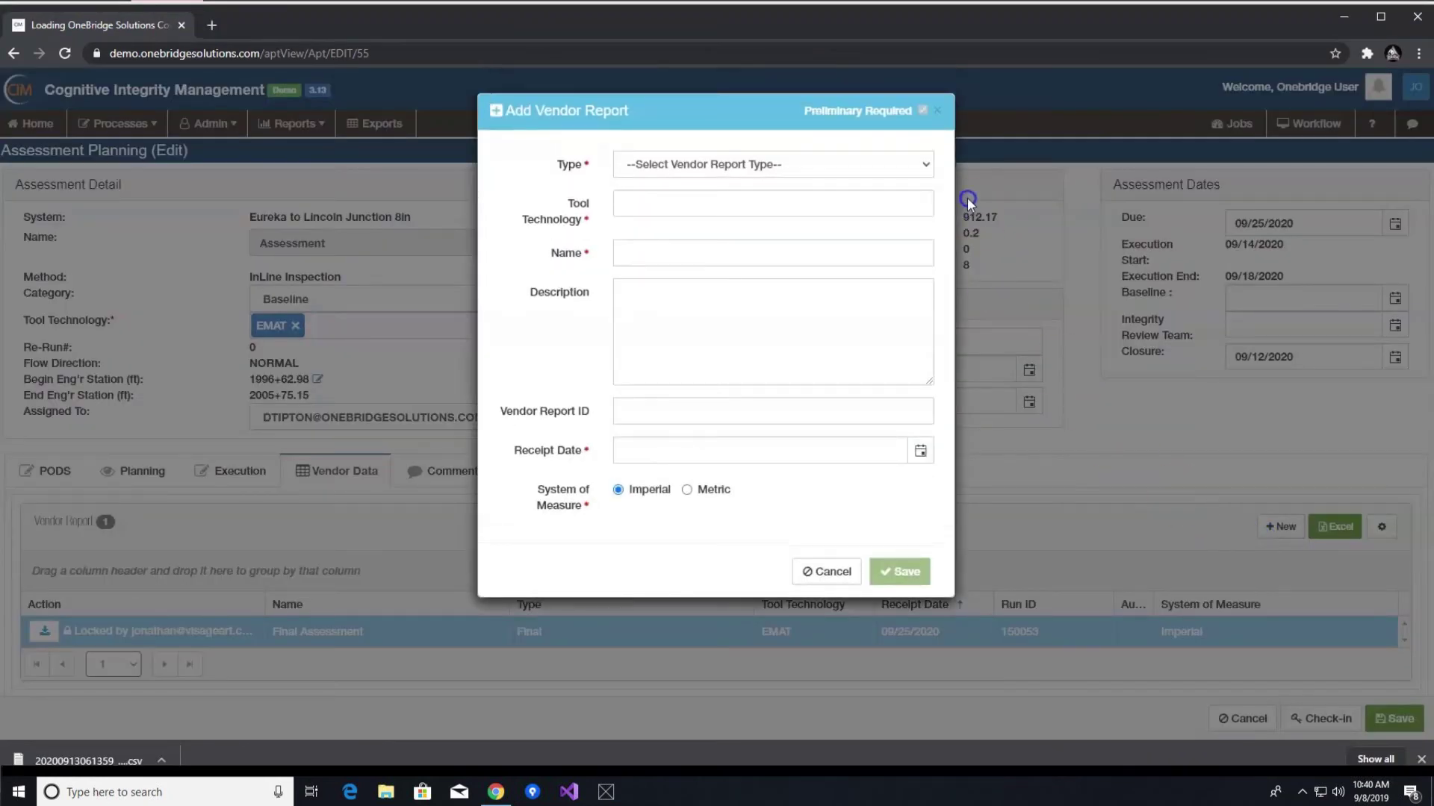
pyautogui.click(924, 163)
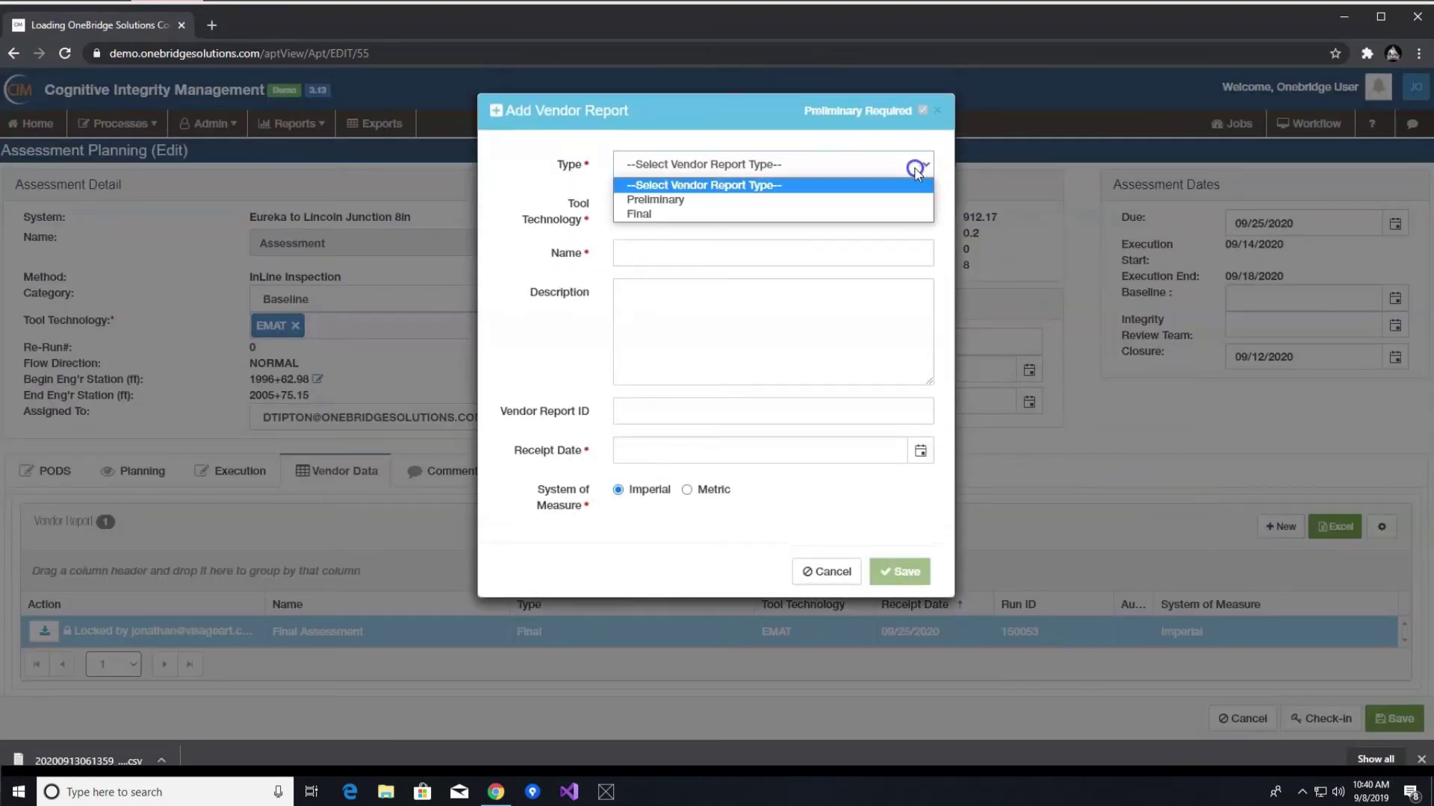
pyautogui.click(893, 214)
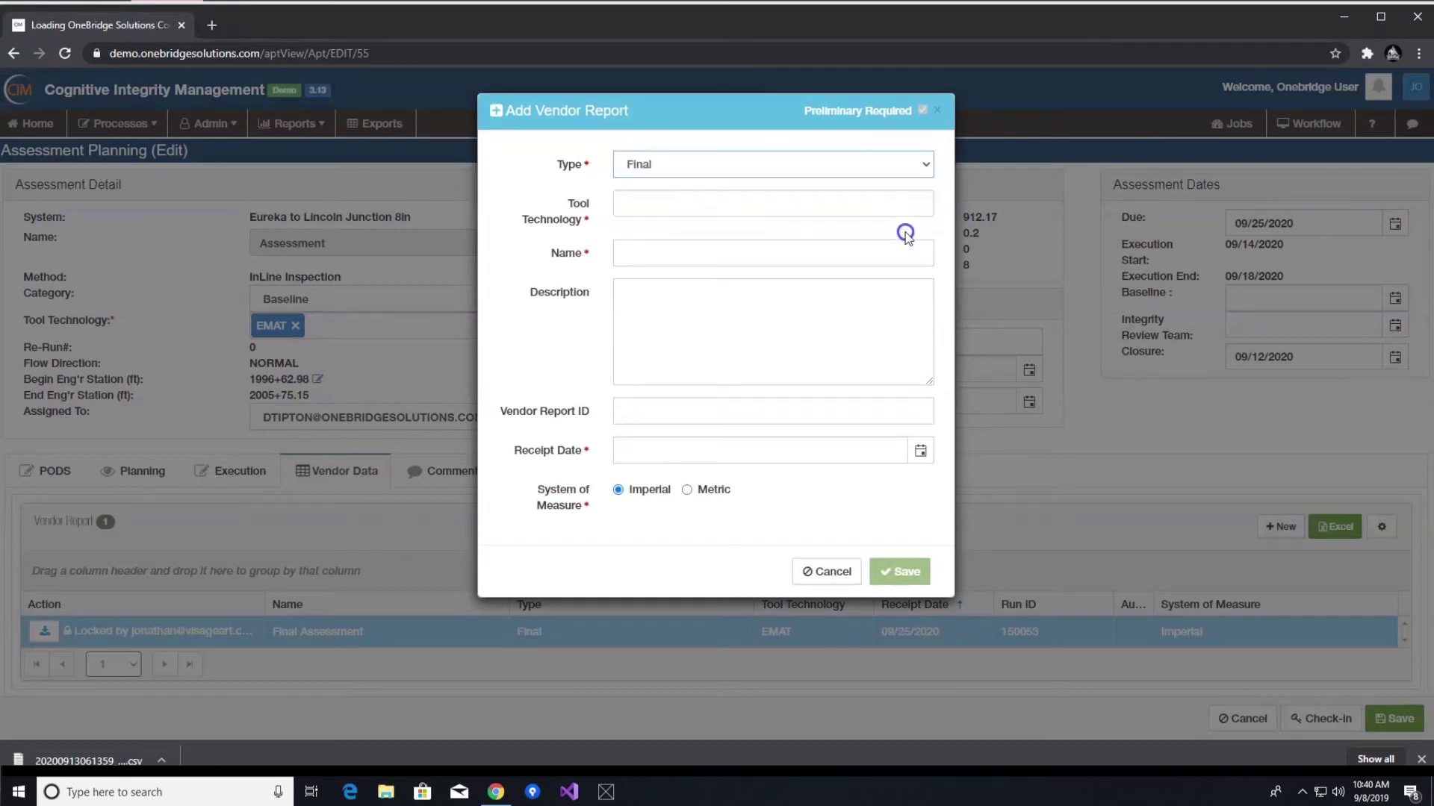
pyautogui.click(890, 203)
pyautogui.click(809, 231)
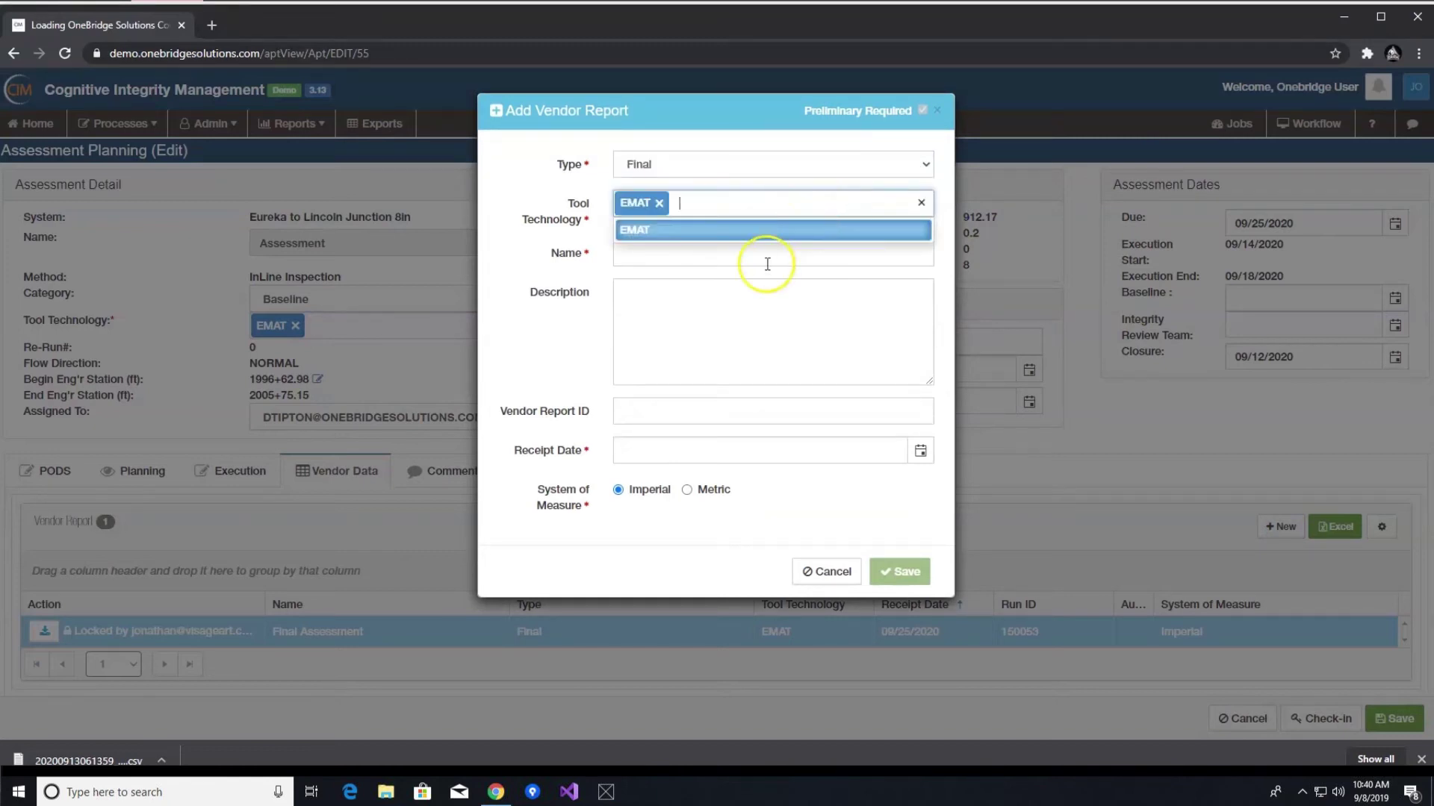
pyautogui.click(755, 256)
pyautogui.write('Final Assessment')
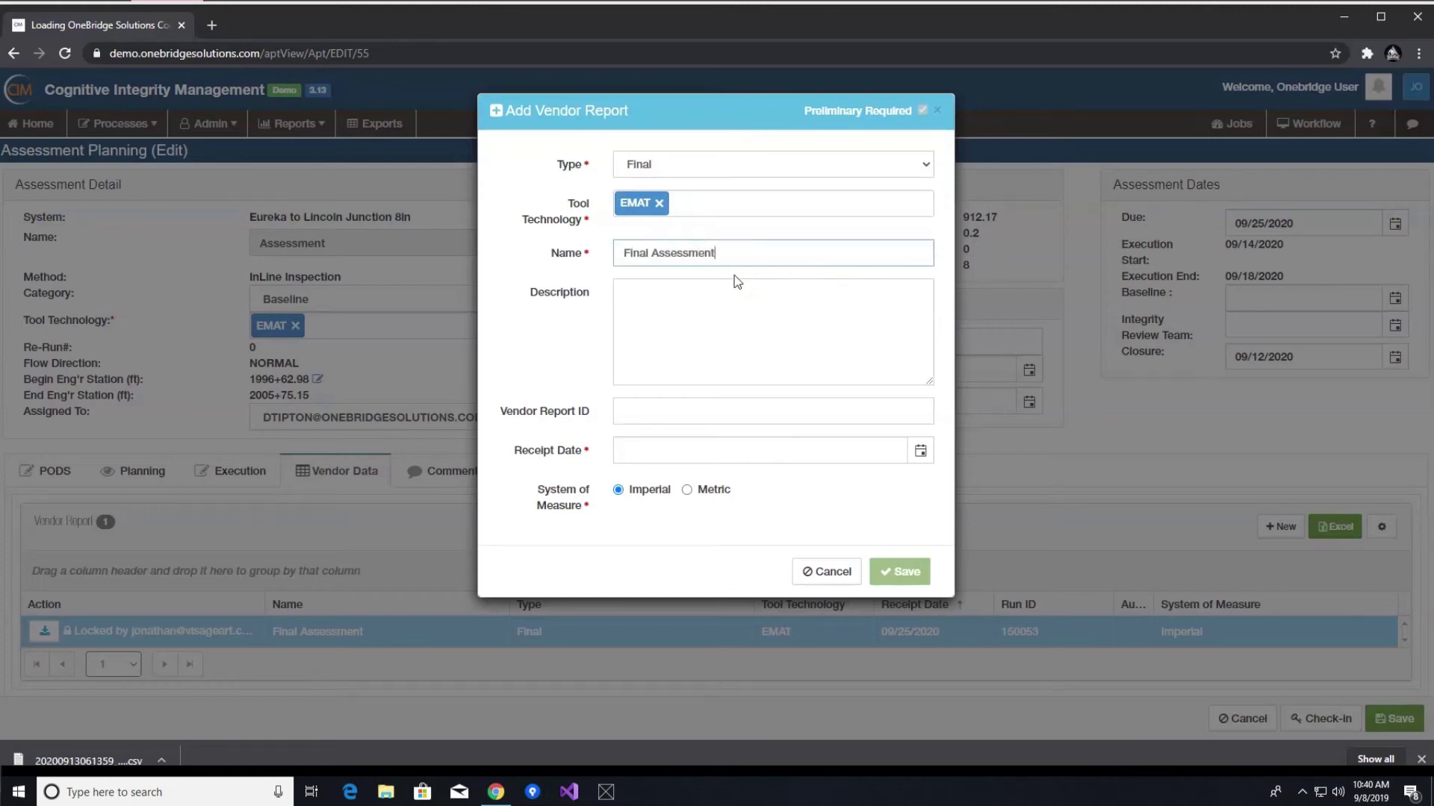
pyautogui.click(920, 451)
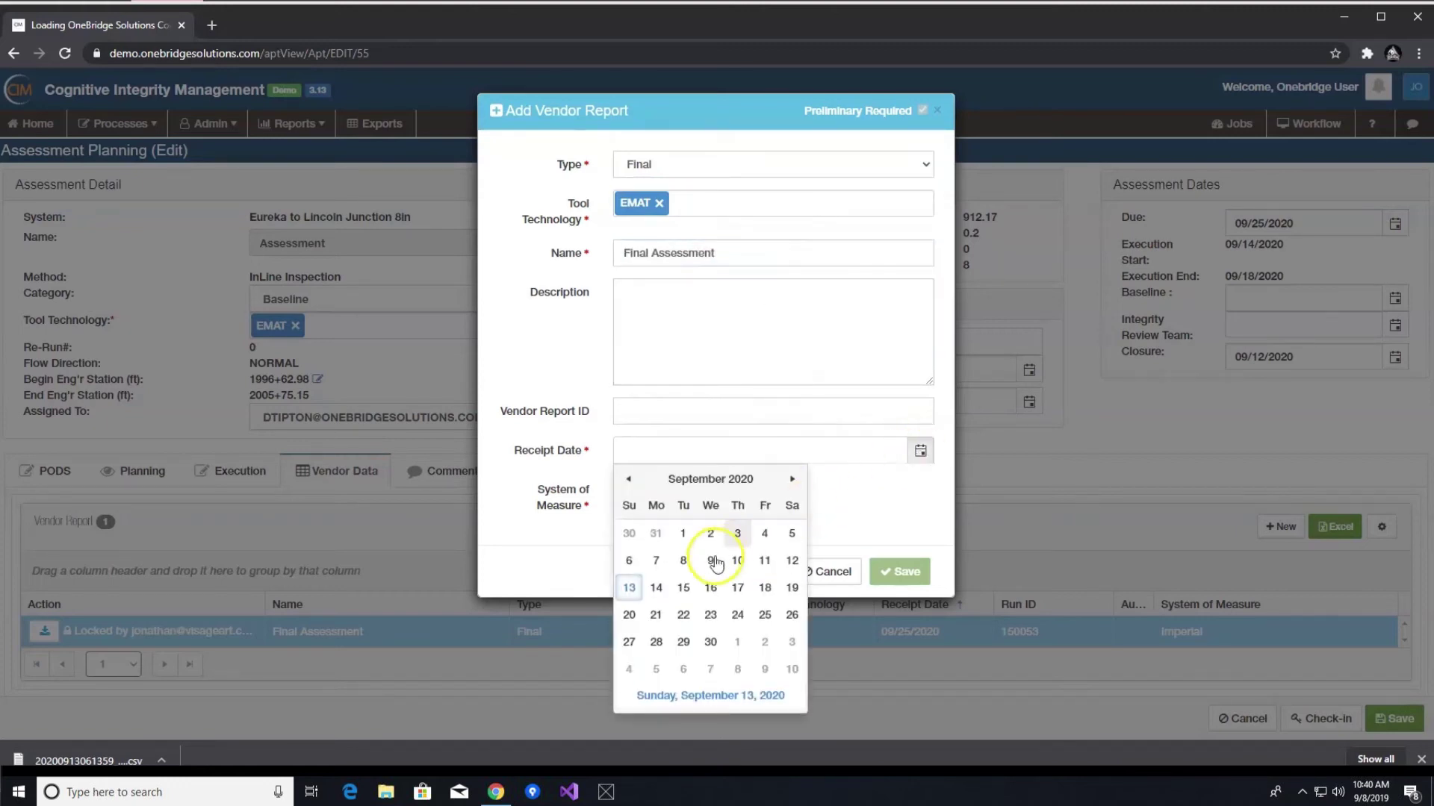
pyautogui.click(765, 617)
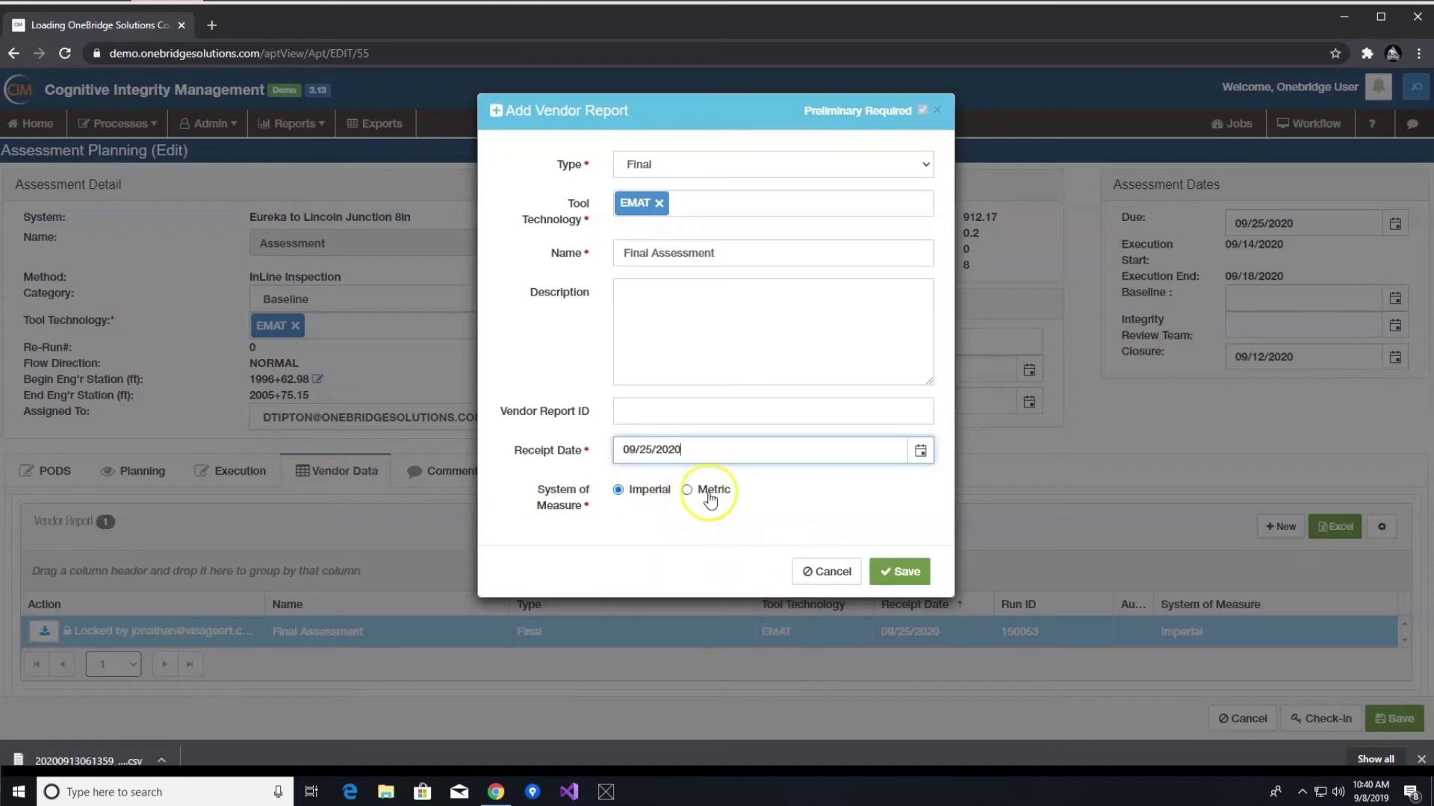
pyautogui.click(898, 571)
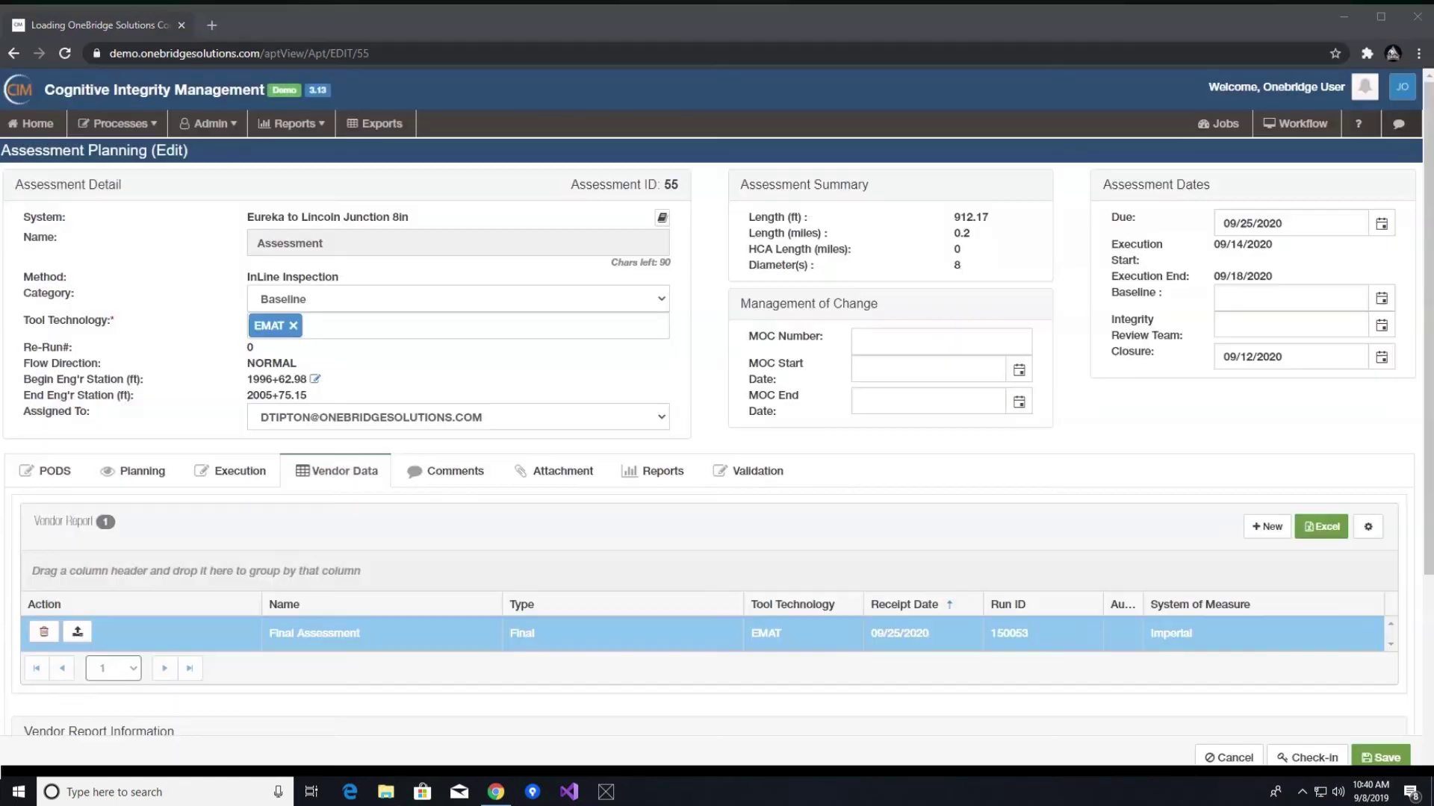
# Scroll down to the Final Assessment report's Vendor Report Information panel
pyautogui.scroll(-4, 839, 384)
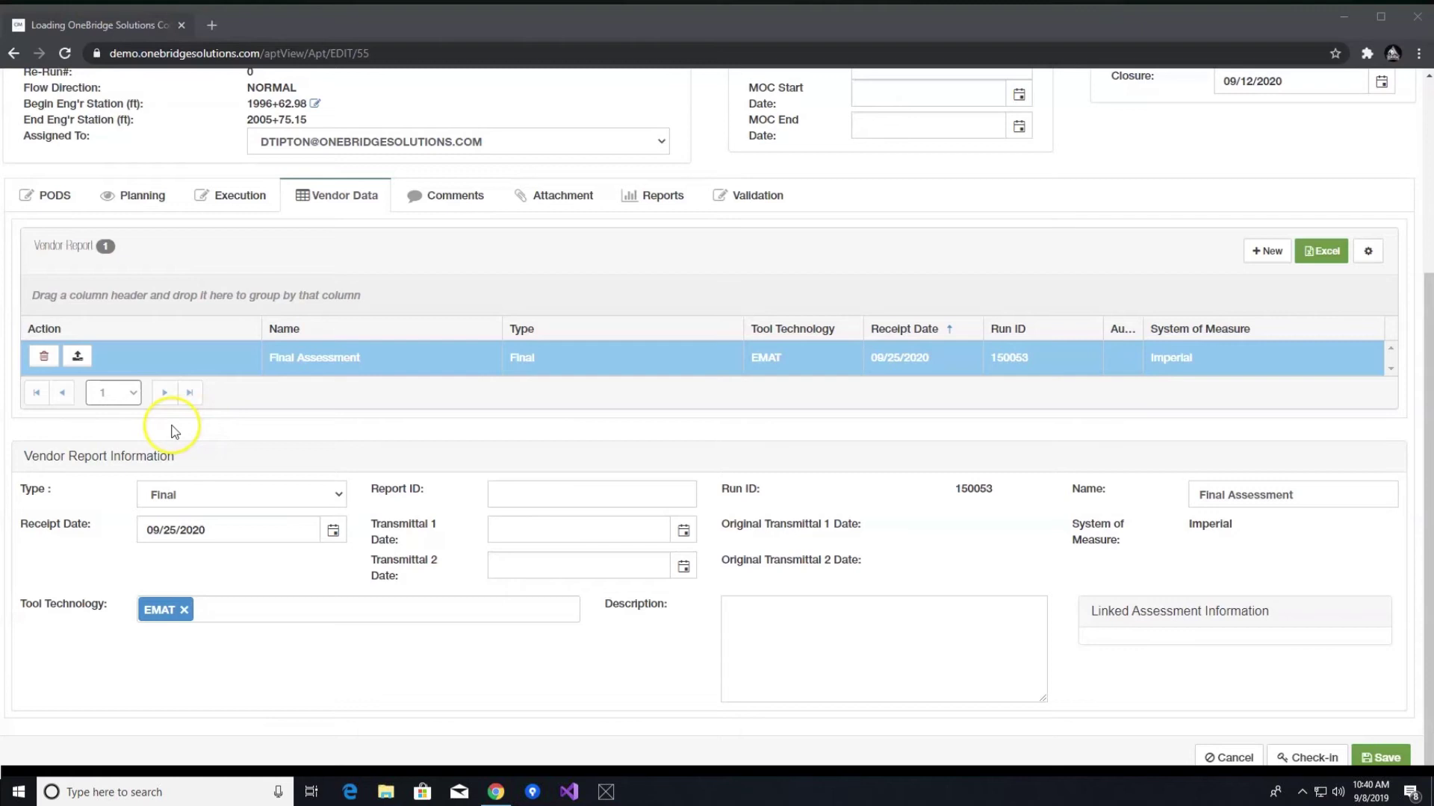
# Upload the 2016 Eureka to Lincoln Junction 8in CSV and confirm the Run ID 150053 job completed
pyautogui.click(77, 358)
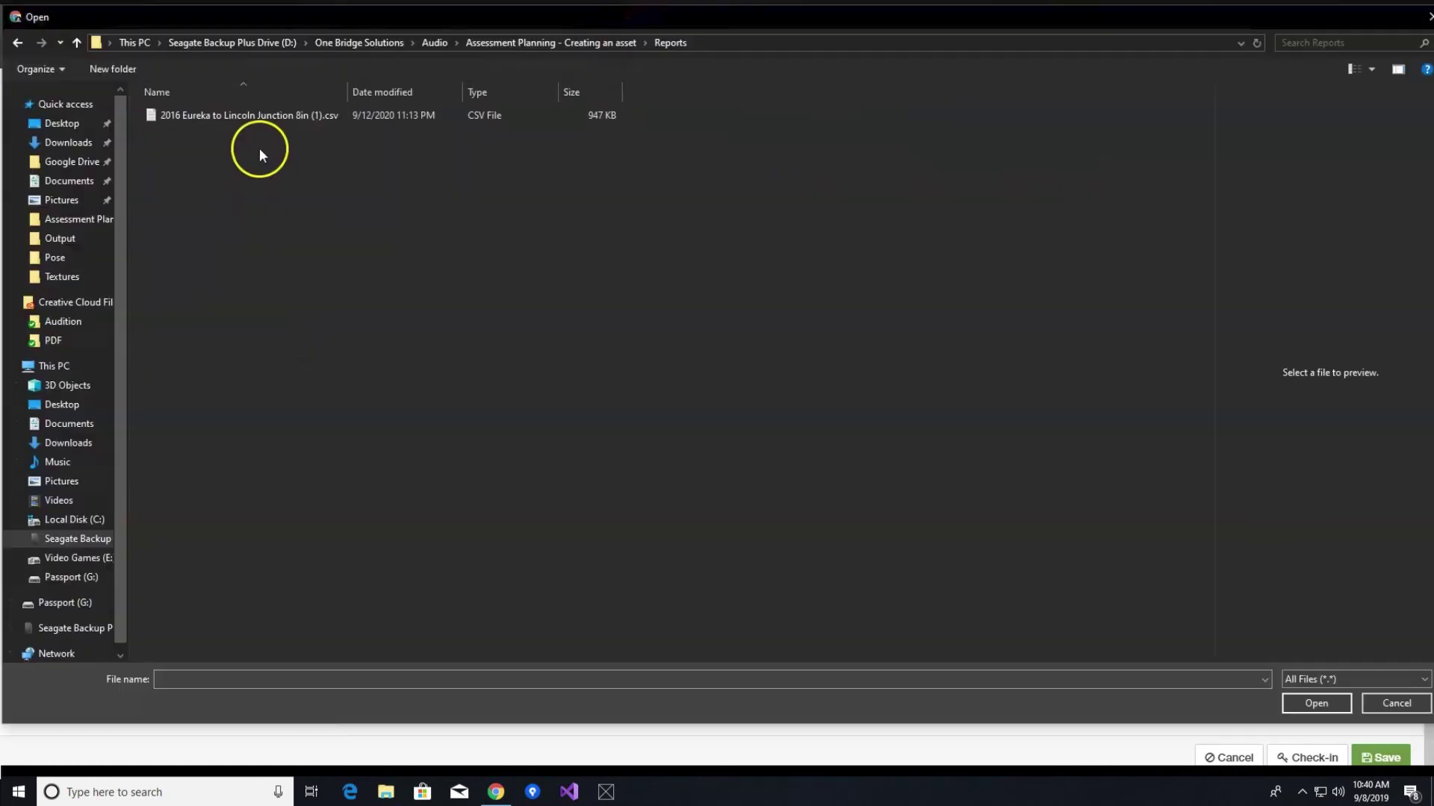
pyautogui.click(236, 118)
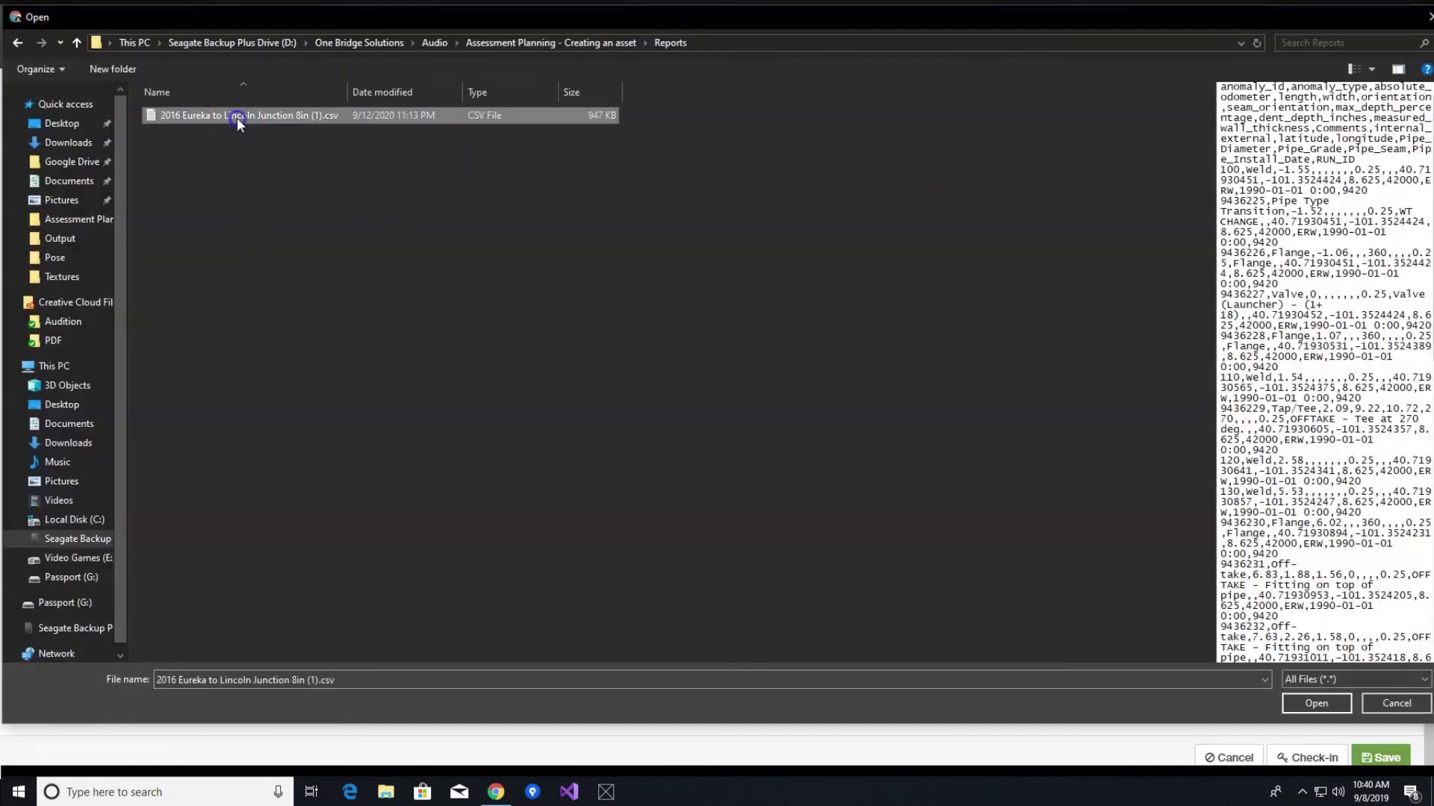
pyautogui.click(1308, 711)
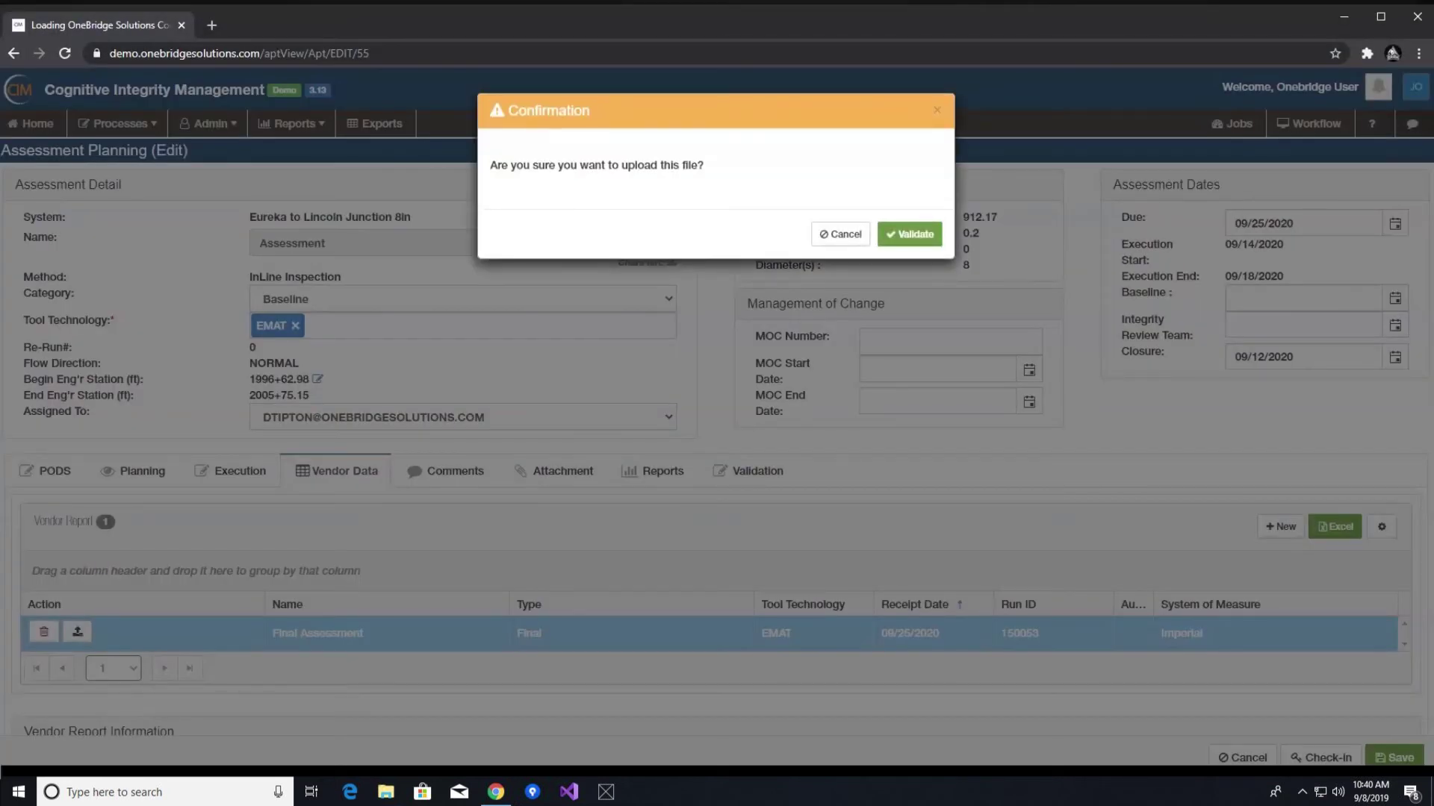
pyautogui.click(910, 234)
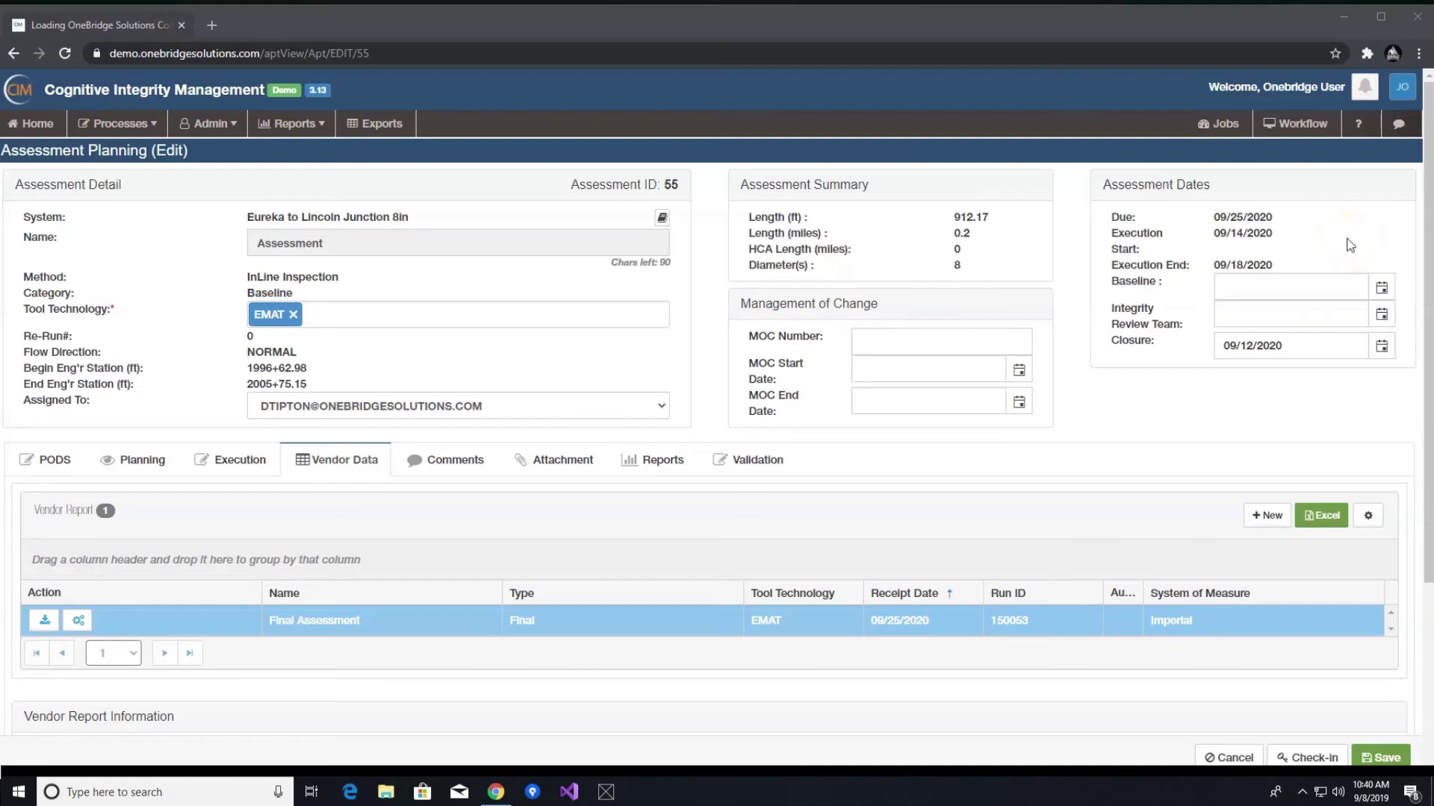
pyautogui.click(1360, 93)
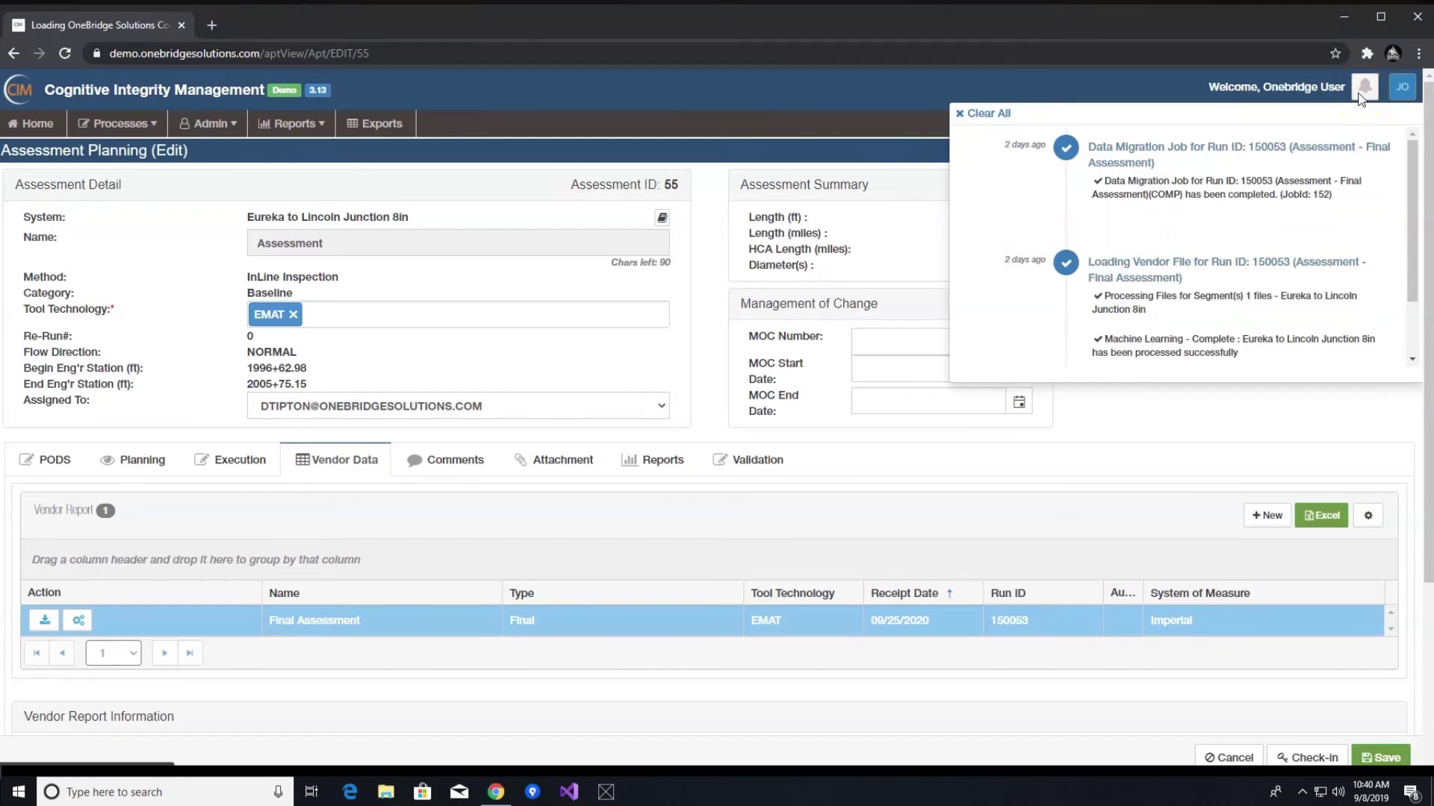
pyautogui.click(1360, 96)
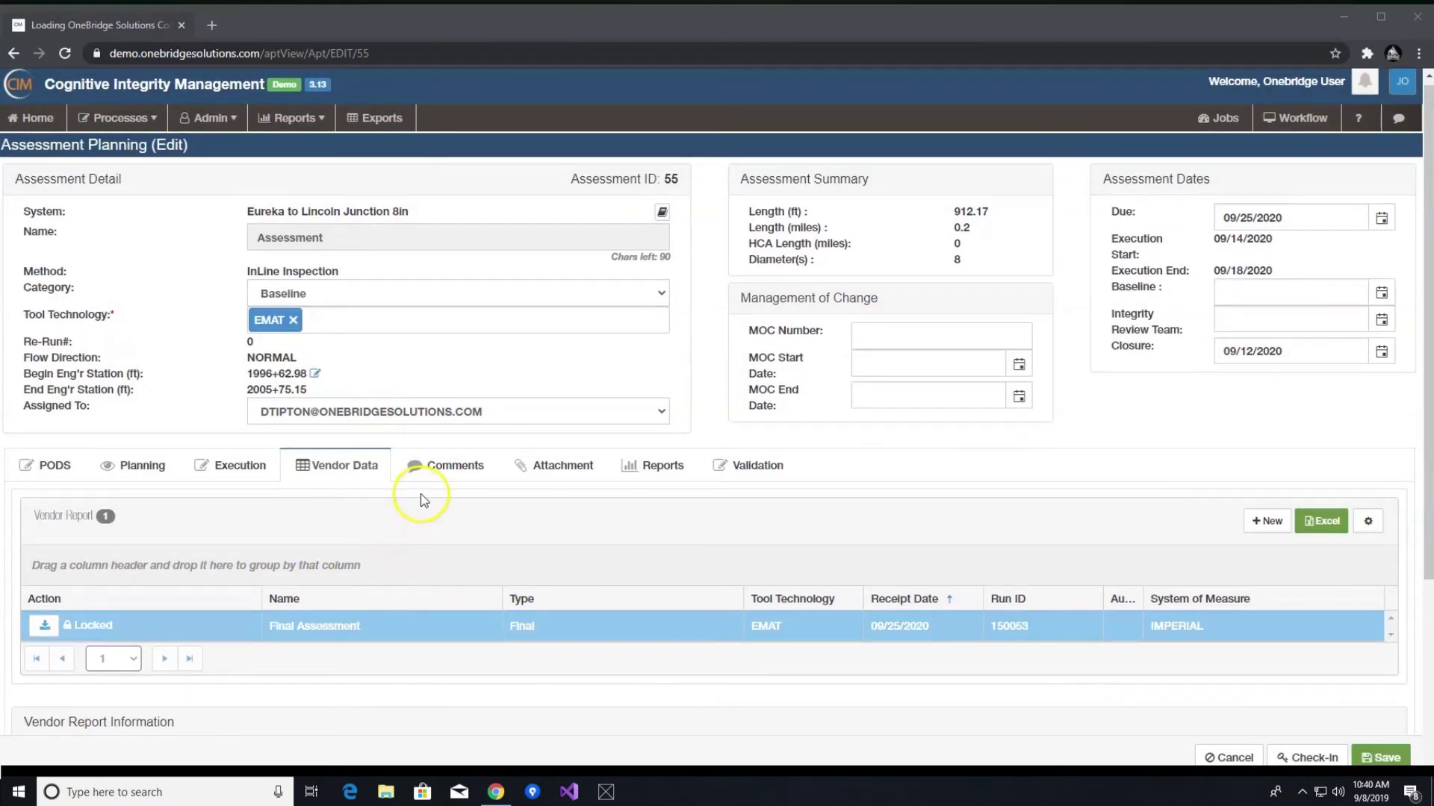
# Find Assessment Summary among the 11 reports and view it in OneBridge Dashboards
pyautogui.click(658, 478)
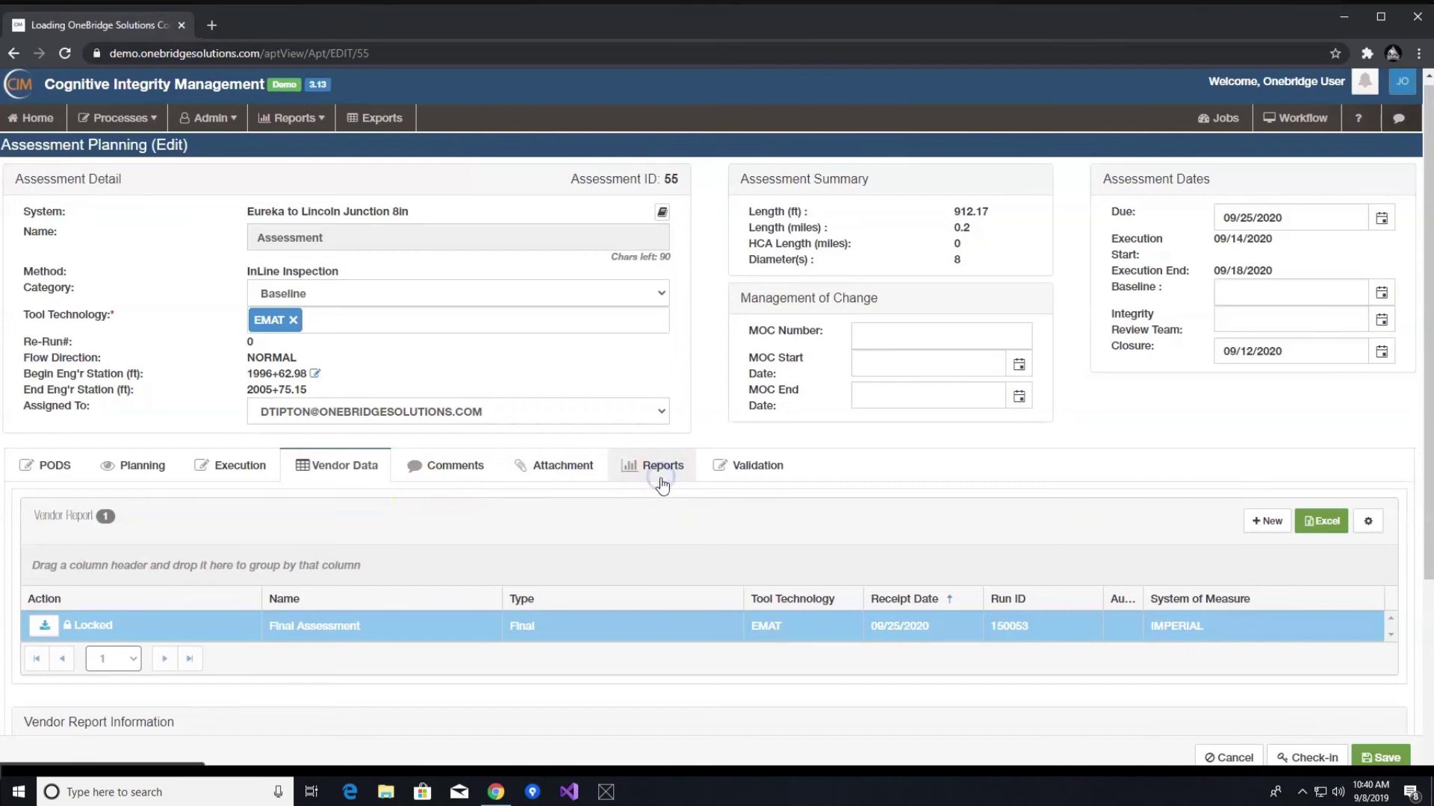
pyautogui.scroll(-3, 654, 497)
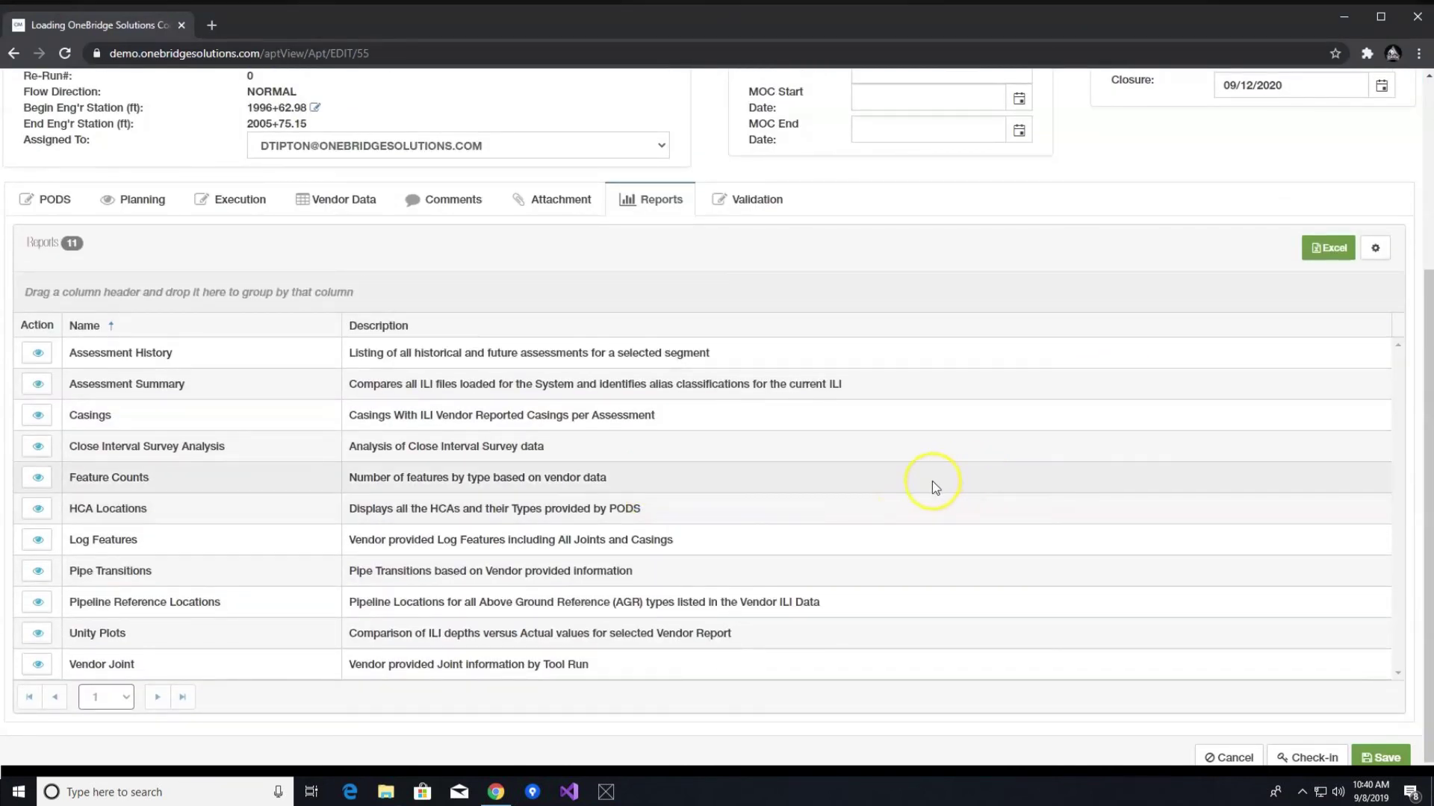
pyautogui.scroll(-1, 863, 431)
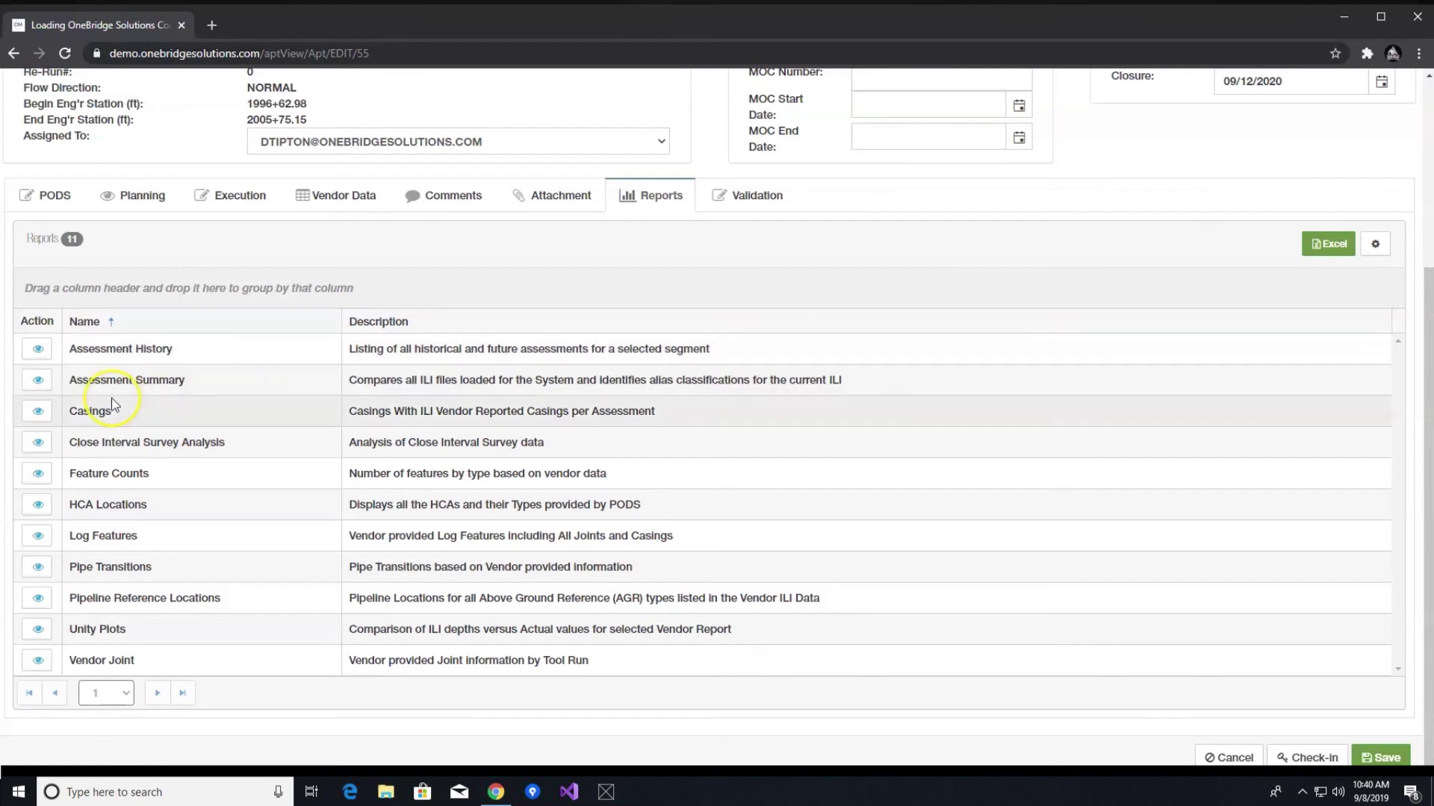
pyautogui.click(38, 381)
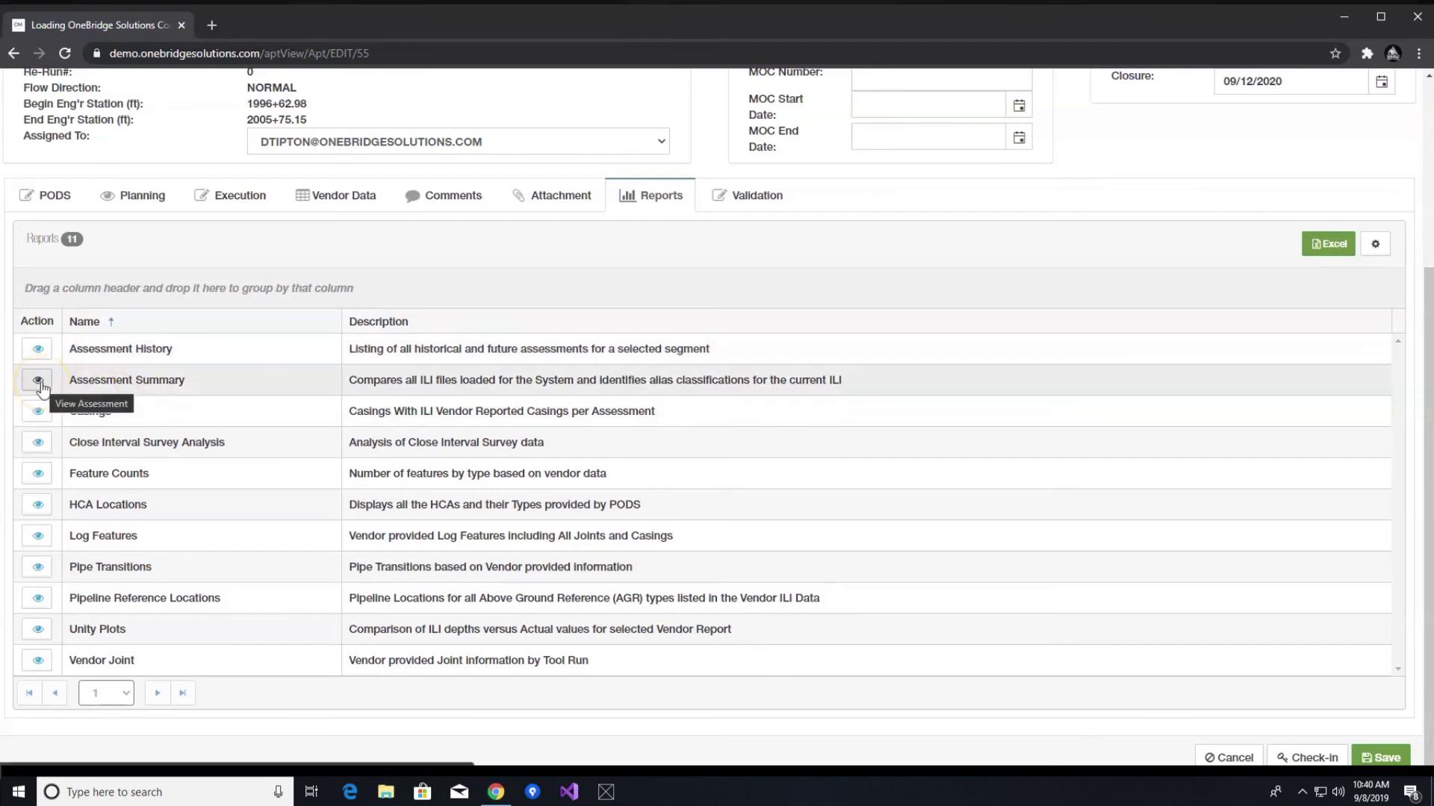
pyautogui.click(41, 384)
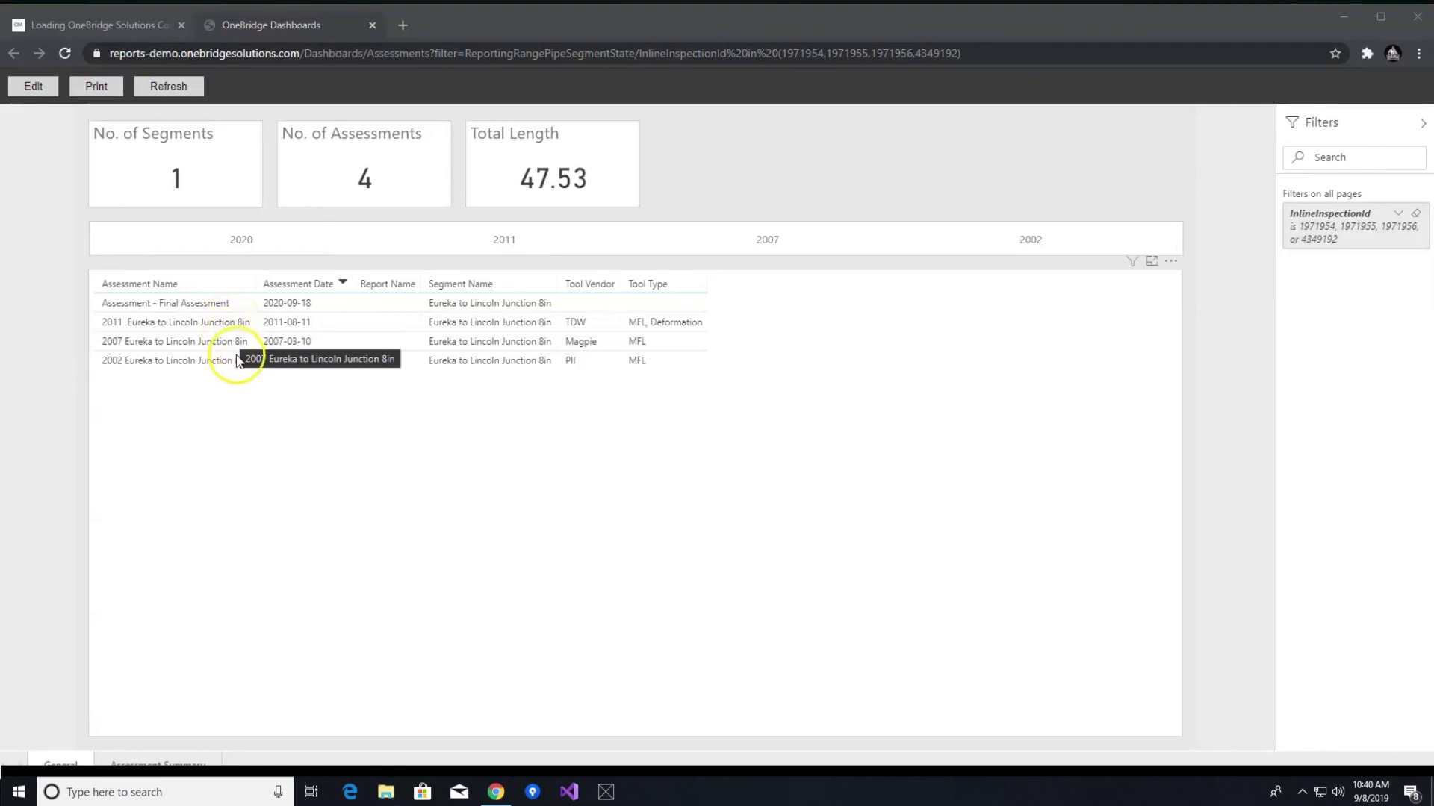
# Select the dashboard table listing 4 assessments totalling 47.53 from 2002 to 2020
pyautogui.click(481, 368)
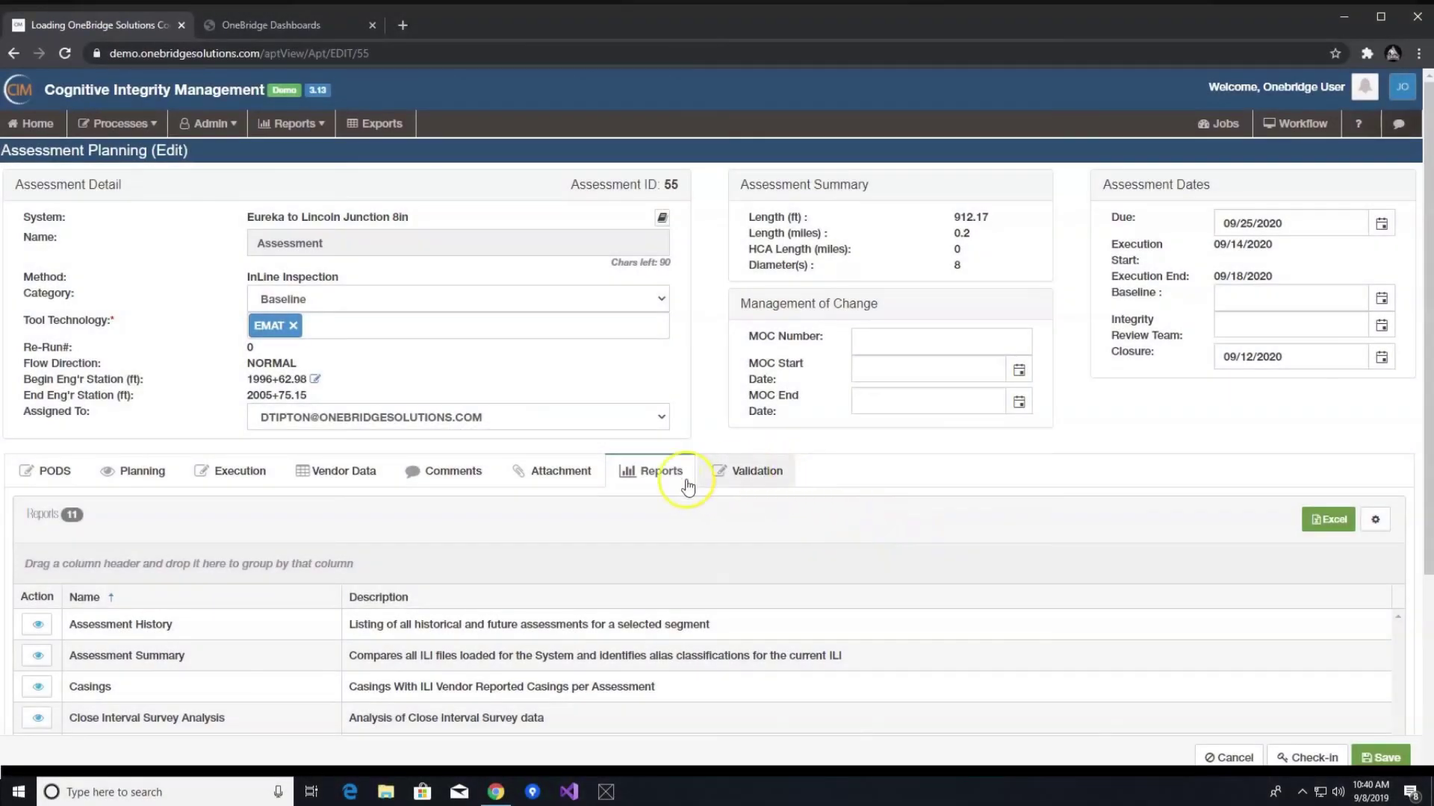
# Check Assessment 55's empty comments and Comment Type options, then view its empty attachments
pyautogui.click(457, 482)
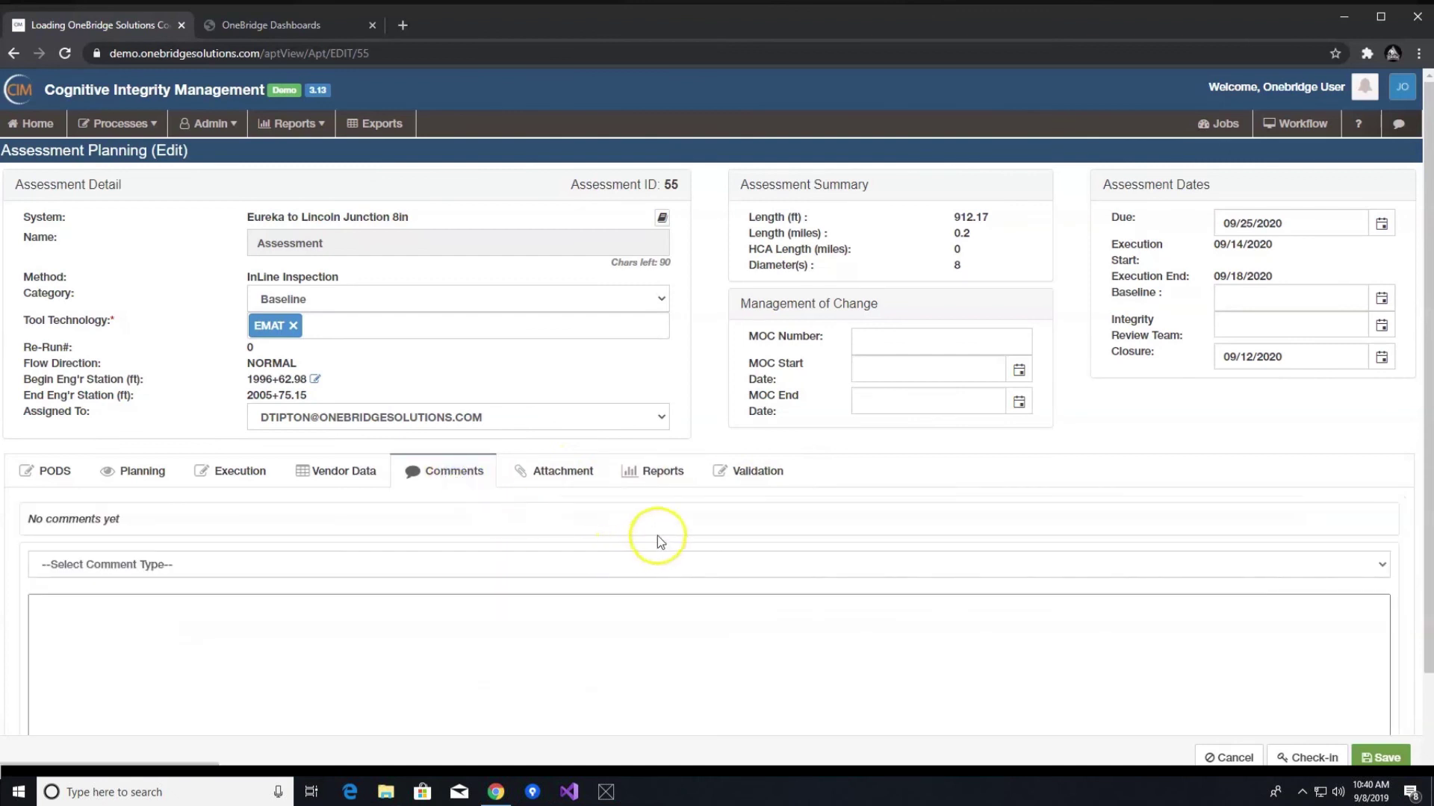
pyautogui.scroll(-2, 665, 523)
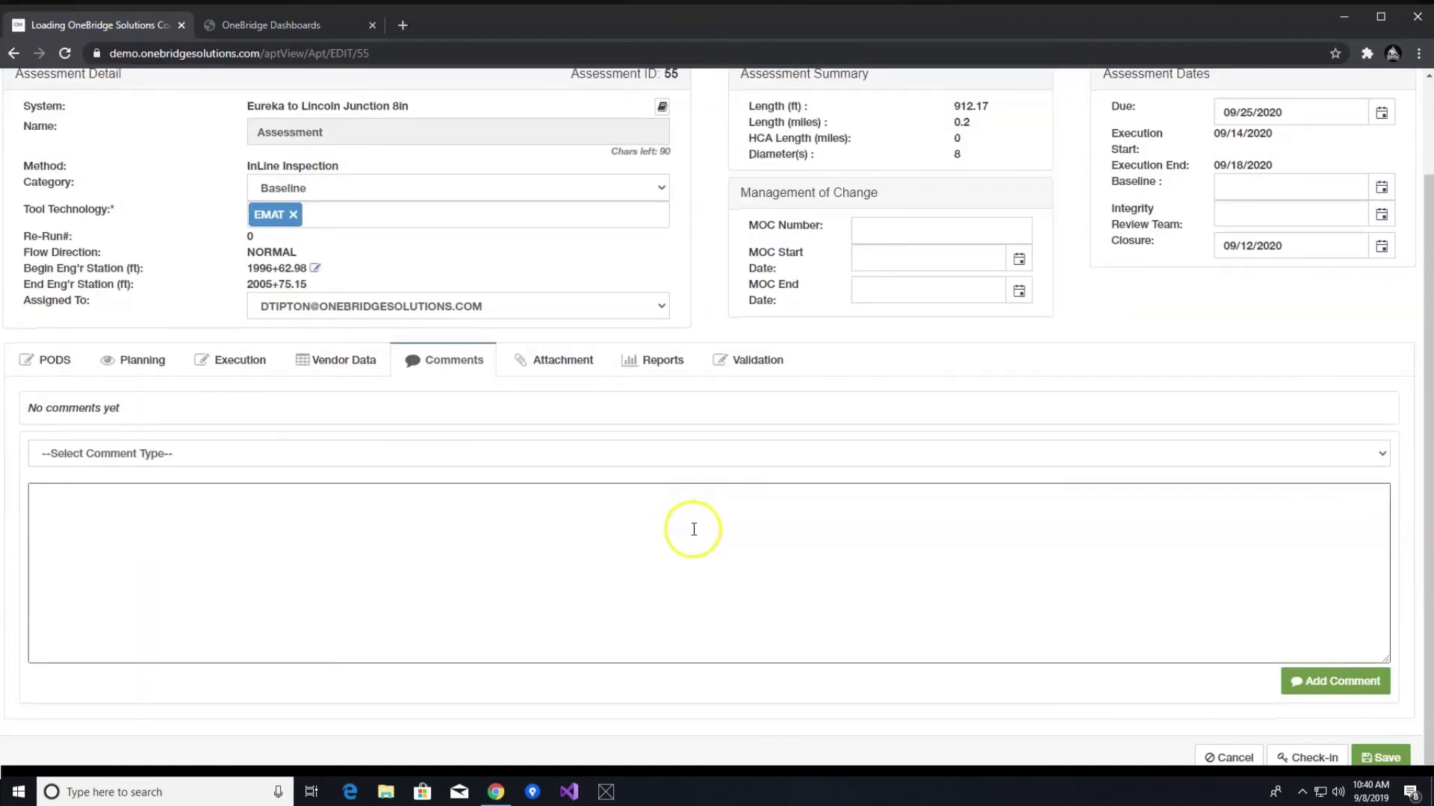
pyautogui.click(573, 410)
pyautogui.click(578, 450)
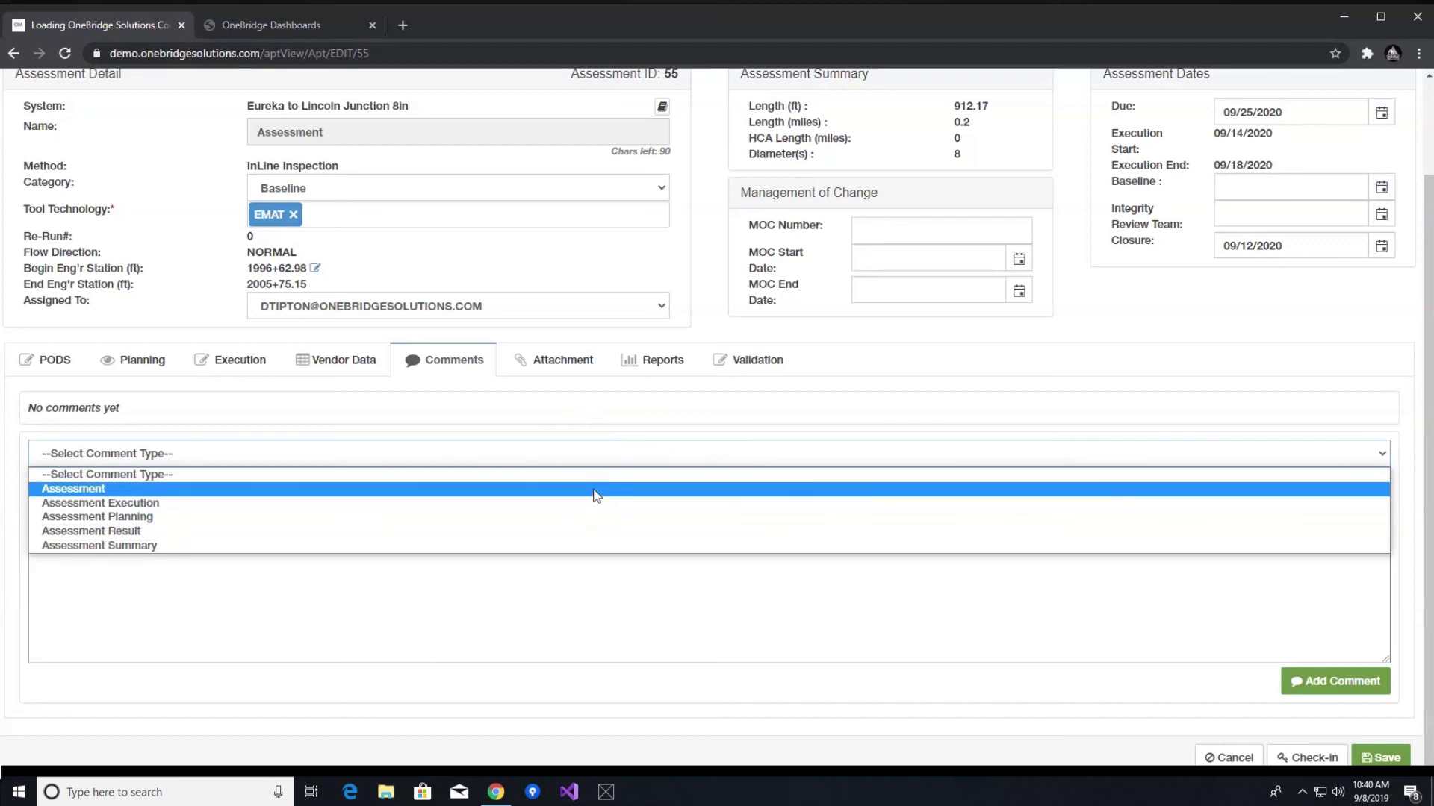
pyautogui.click(609, 432)
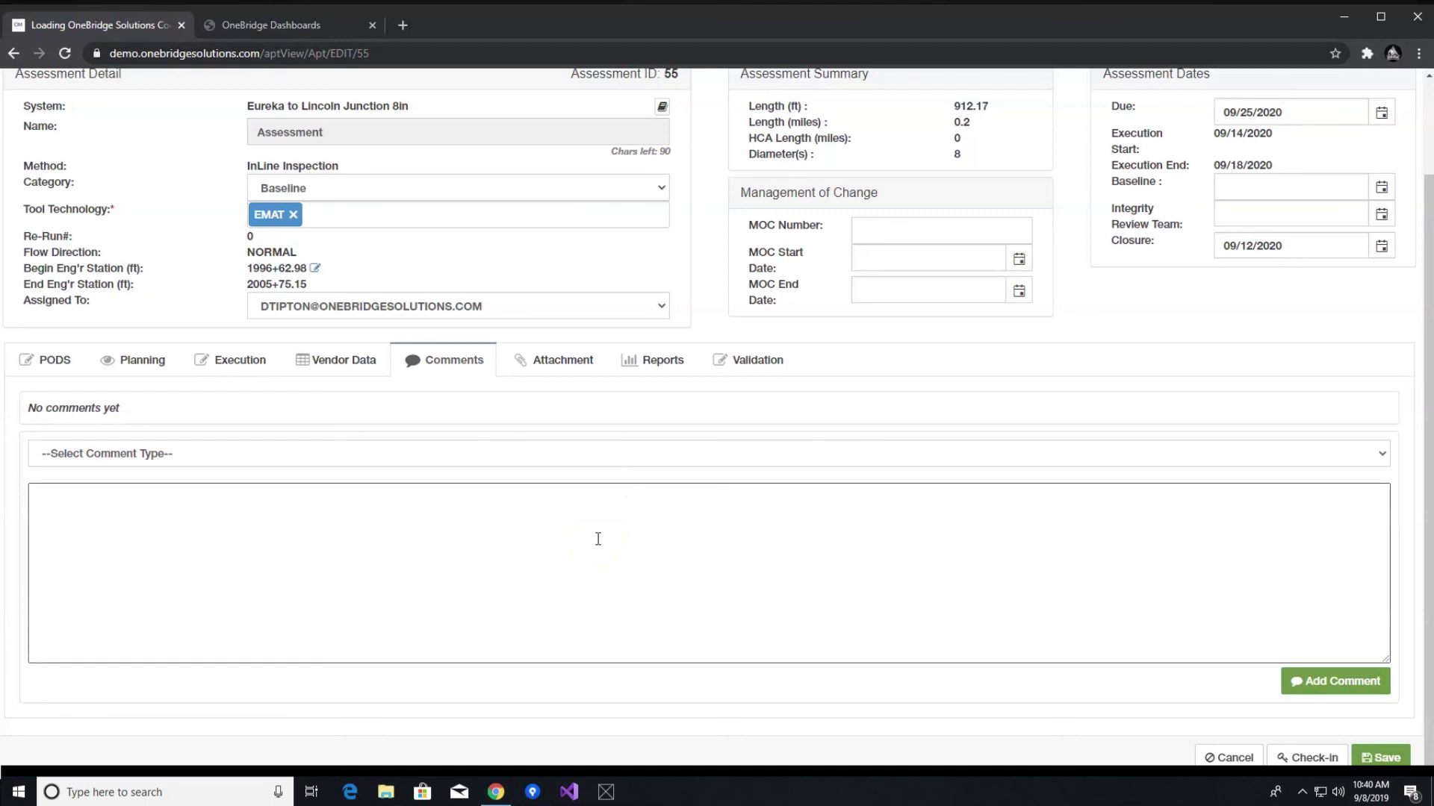
pyautogui.click(571, 364)
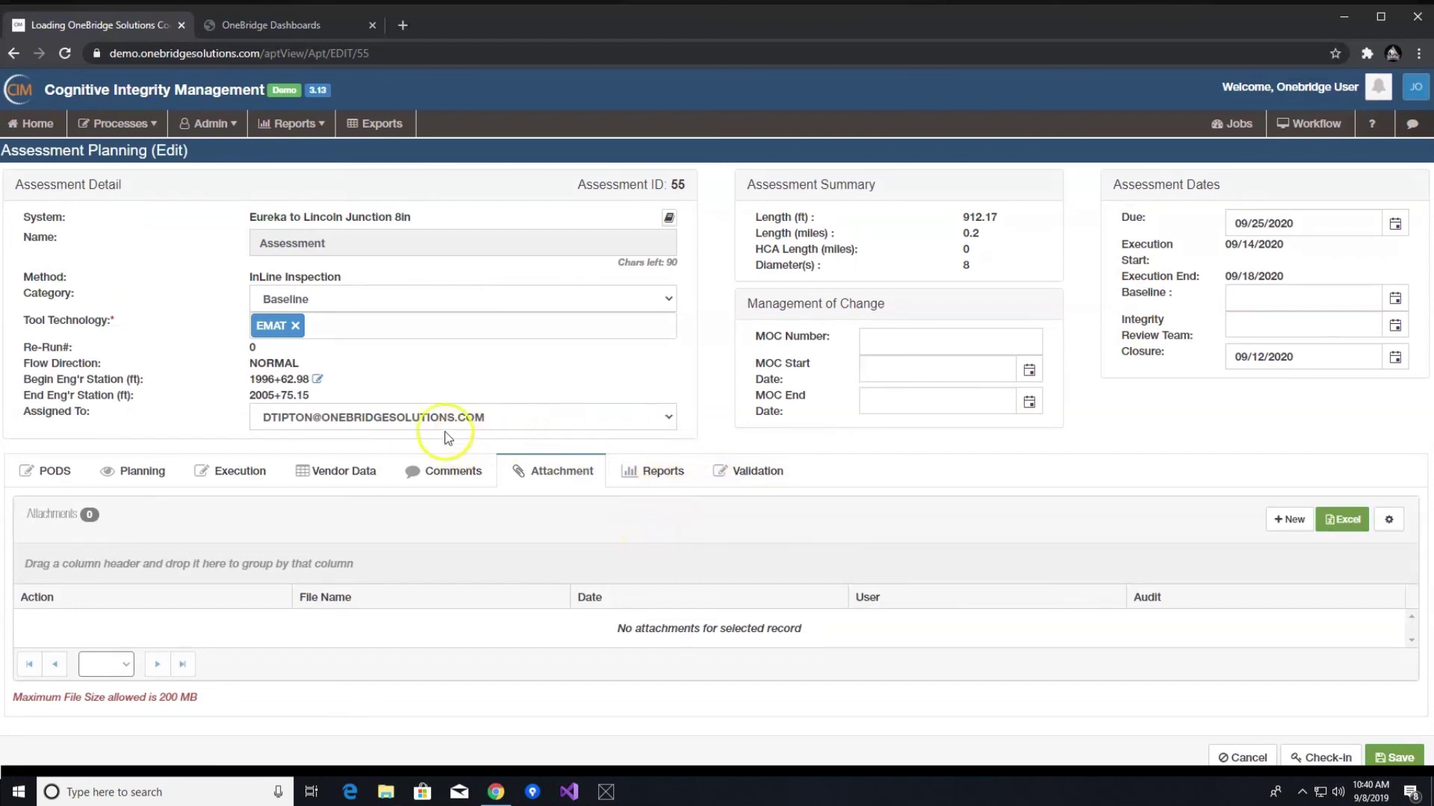
# Display Assessment 55's Validation section, which has 0 records
pyautogui.click(756, 472)
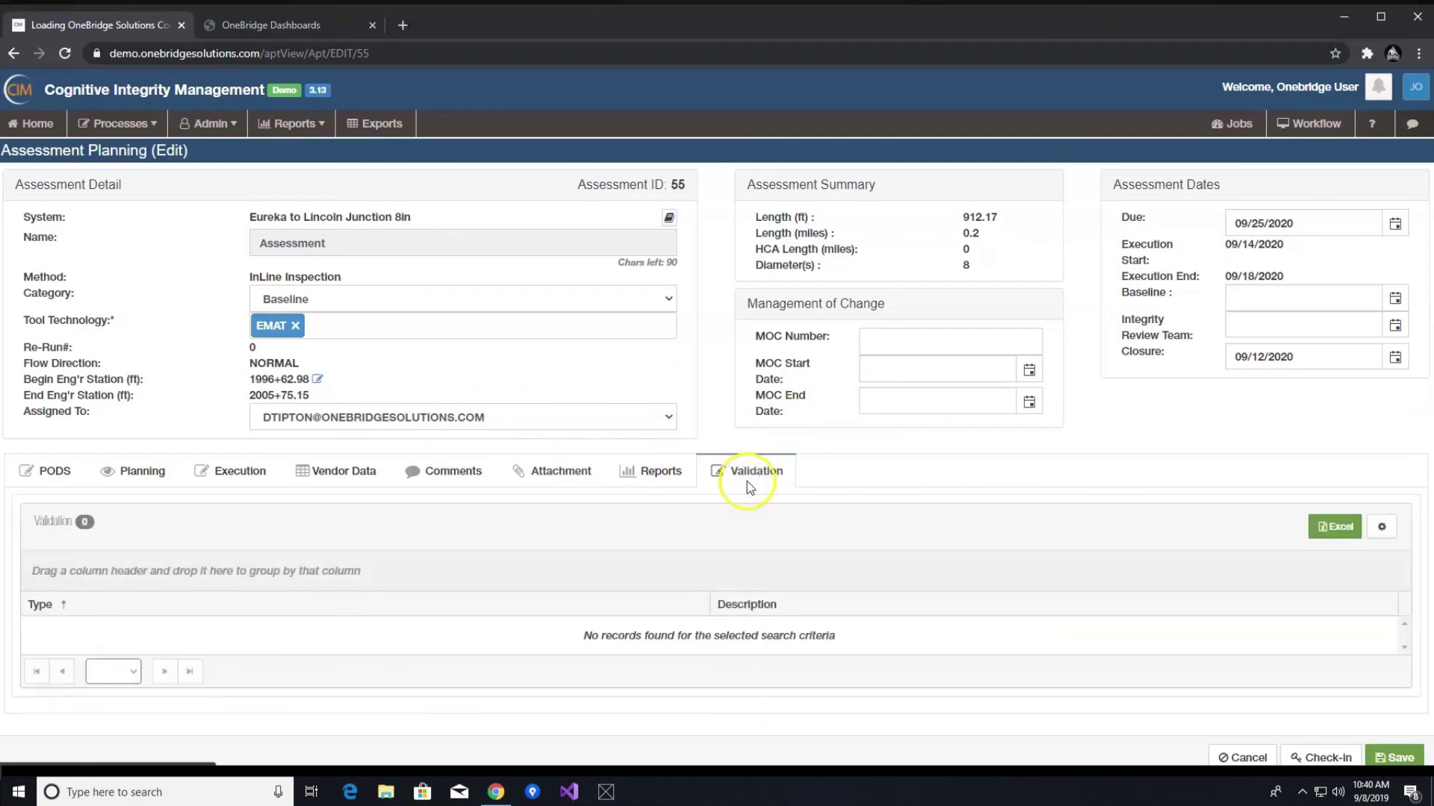